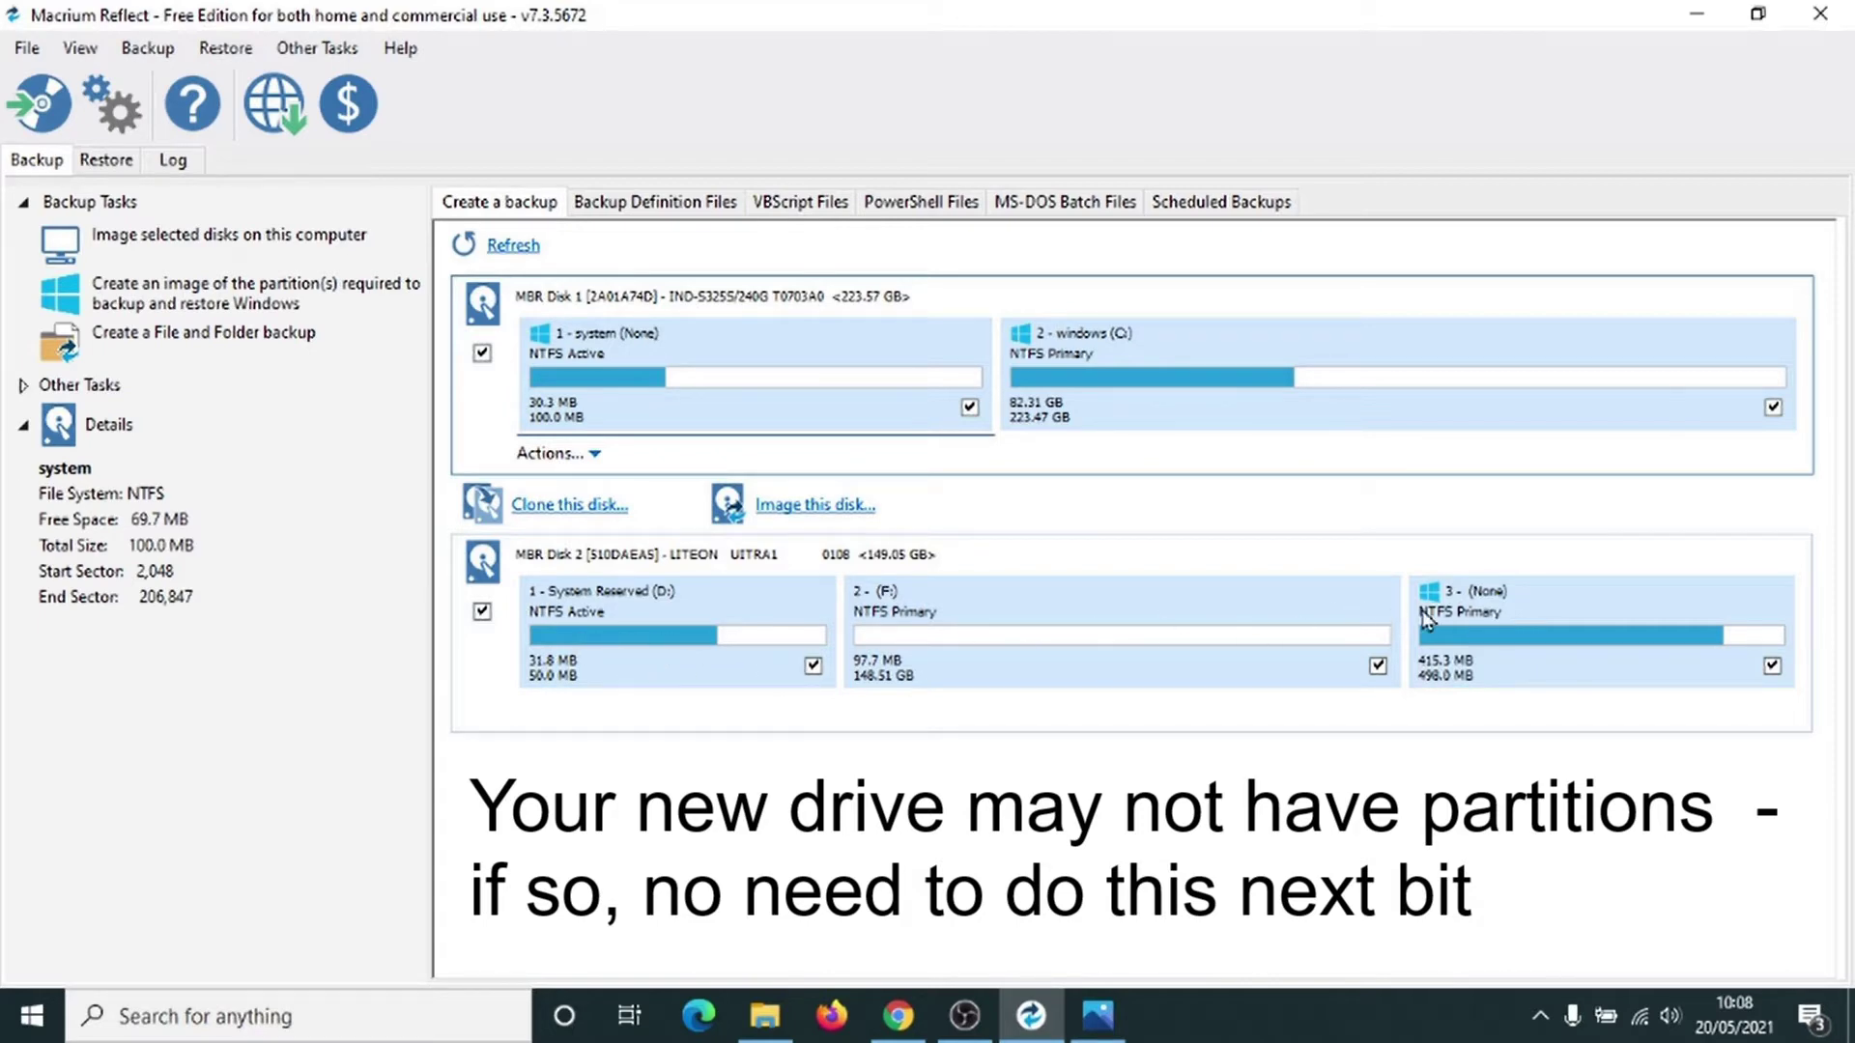
Step: Open Command Prompt and start the diskpart utility
{"action": "left_click", "coordinate": [246, 1018]}
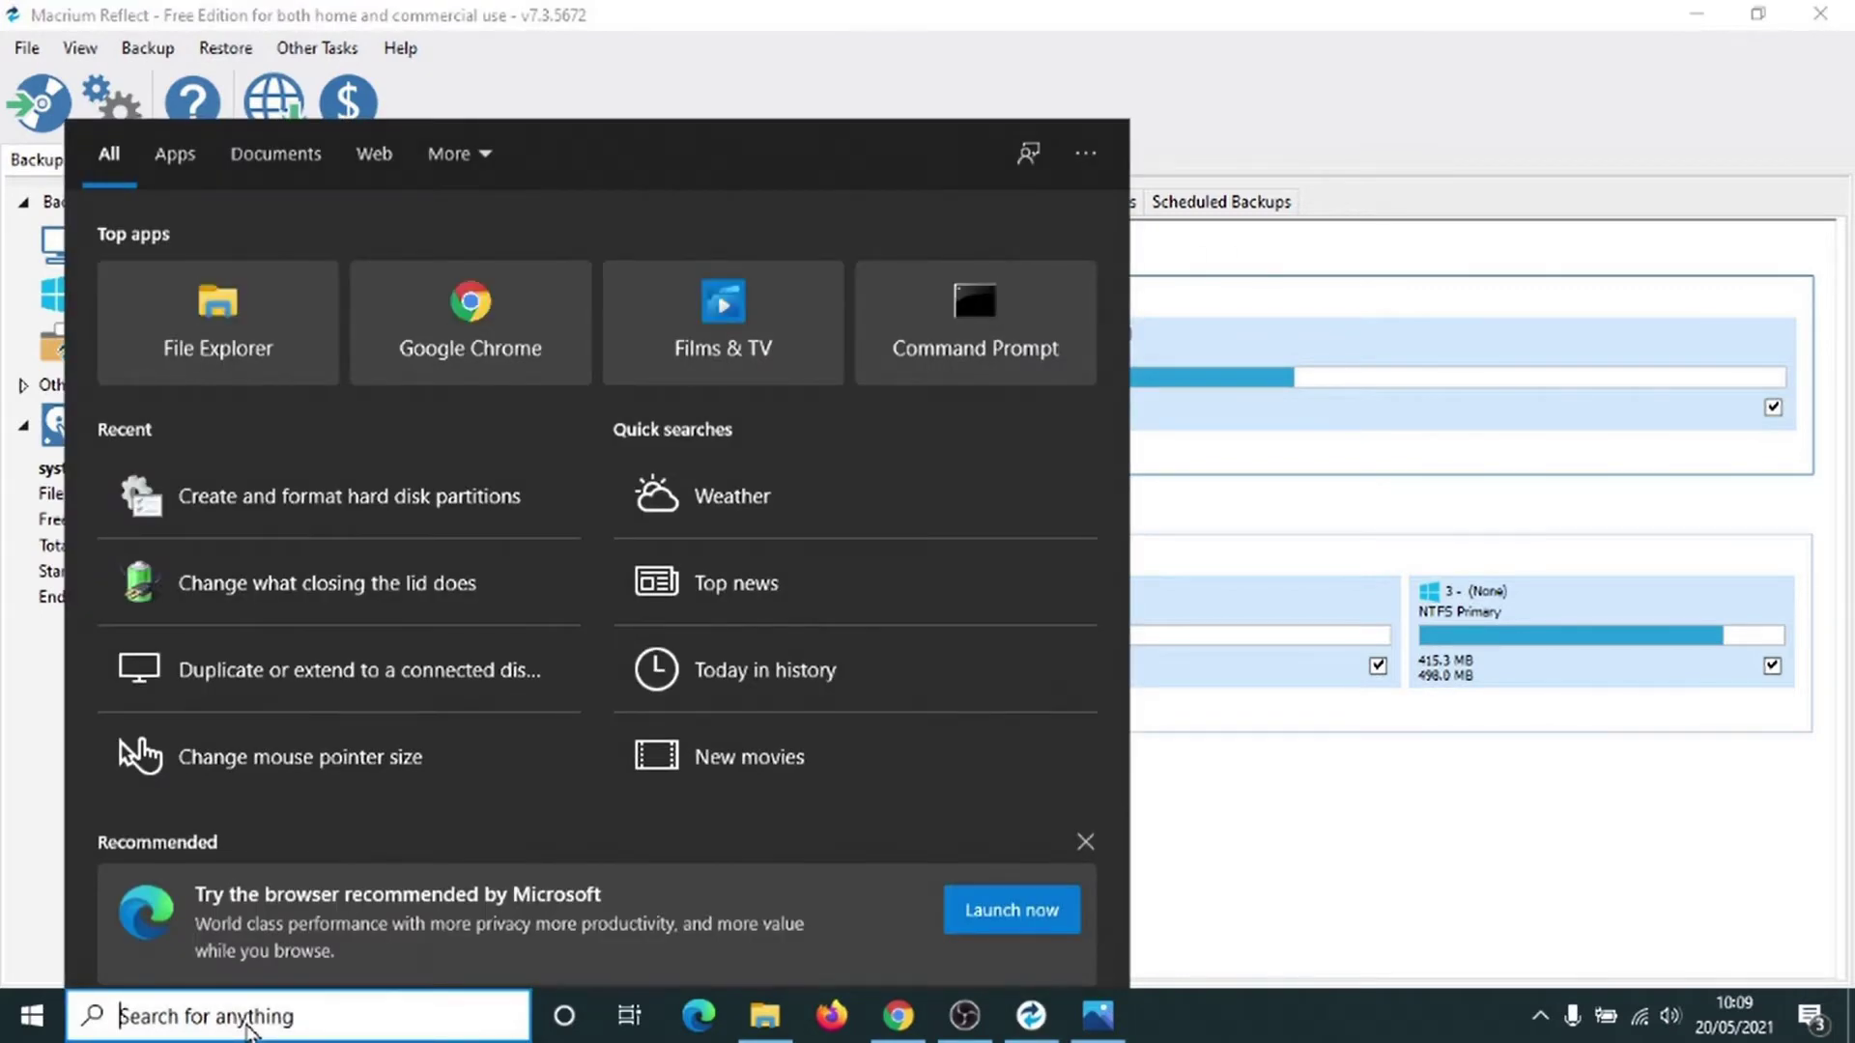
{"action": "type", "text": "cmd"}
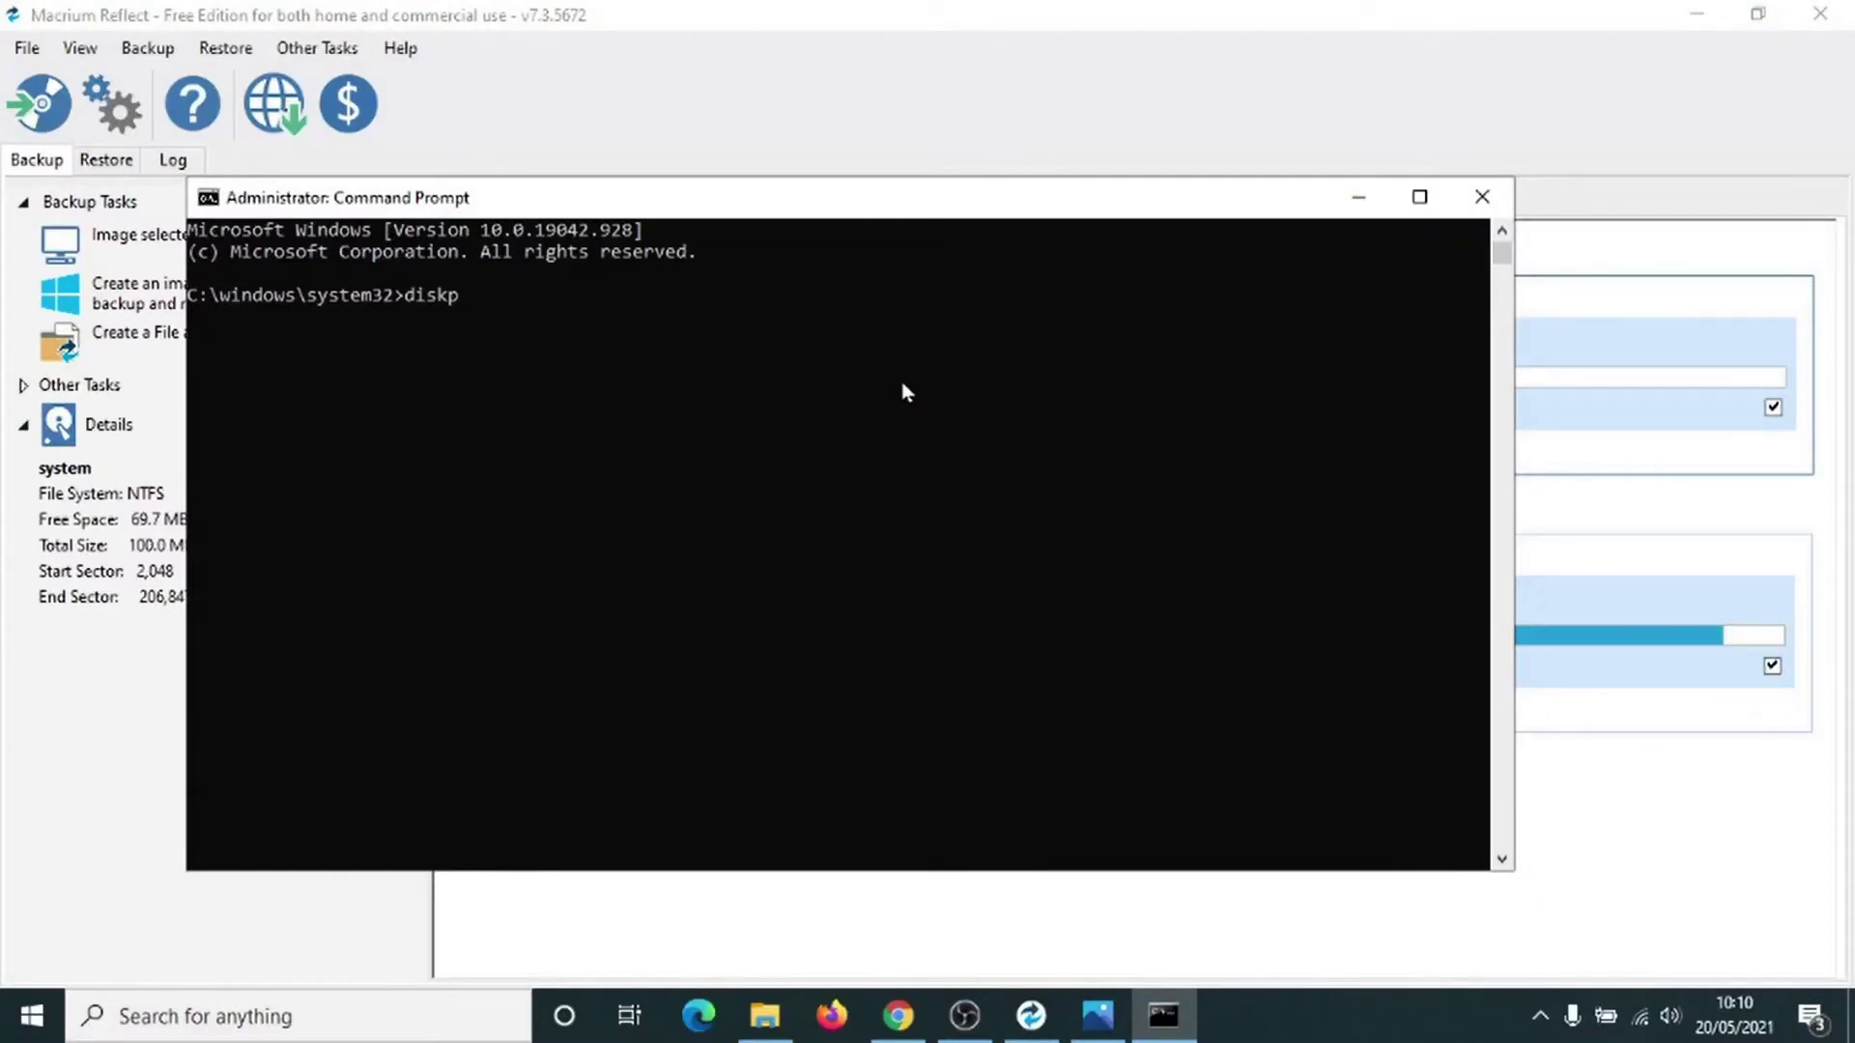
{"action": "type", "text": "iskpart"}
{"action": "key", "text": "Return"}
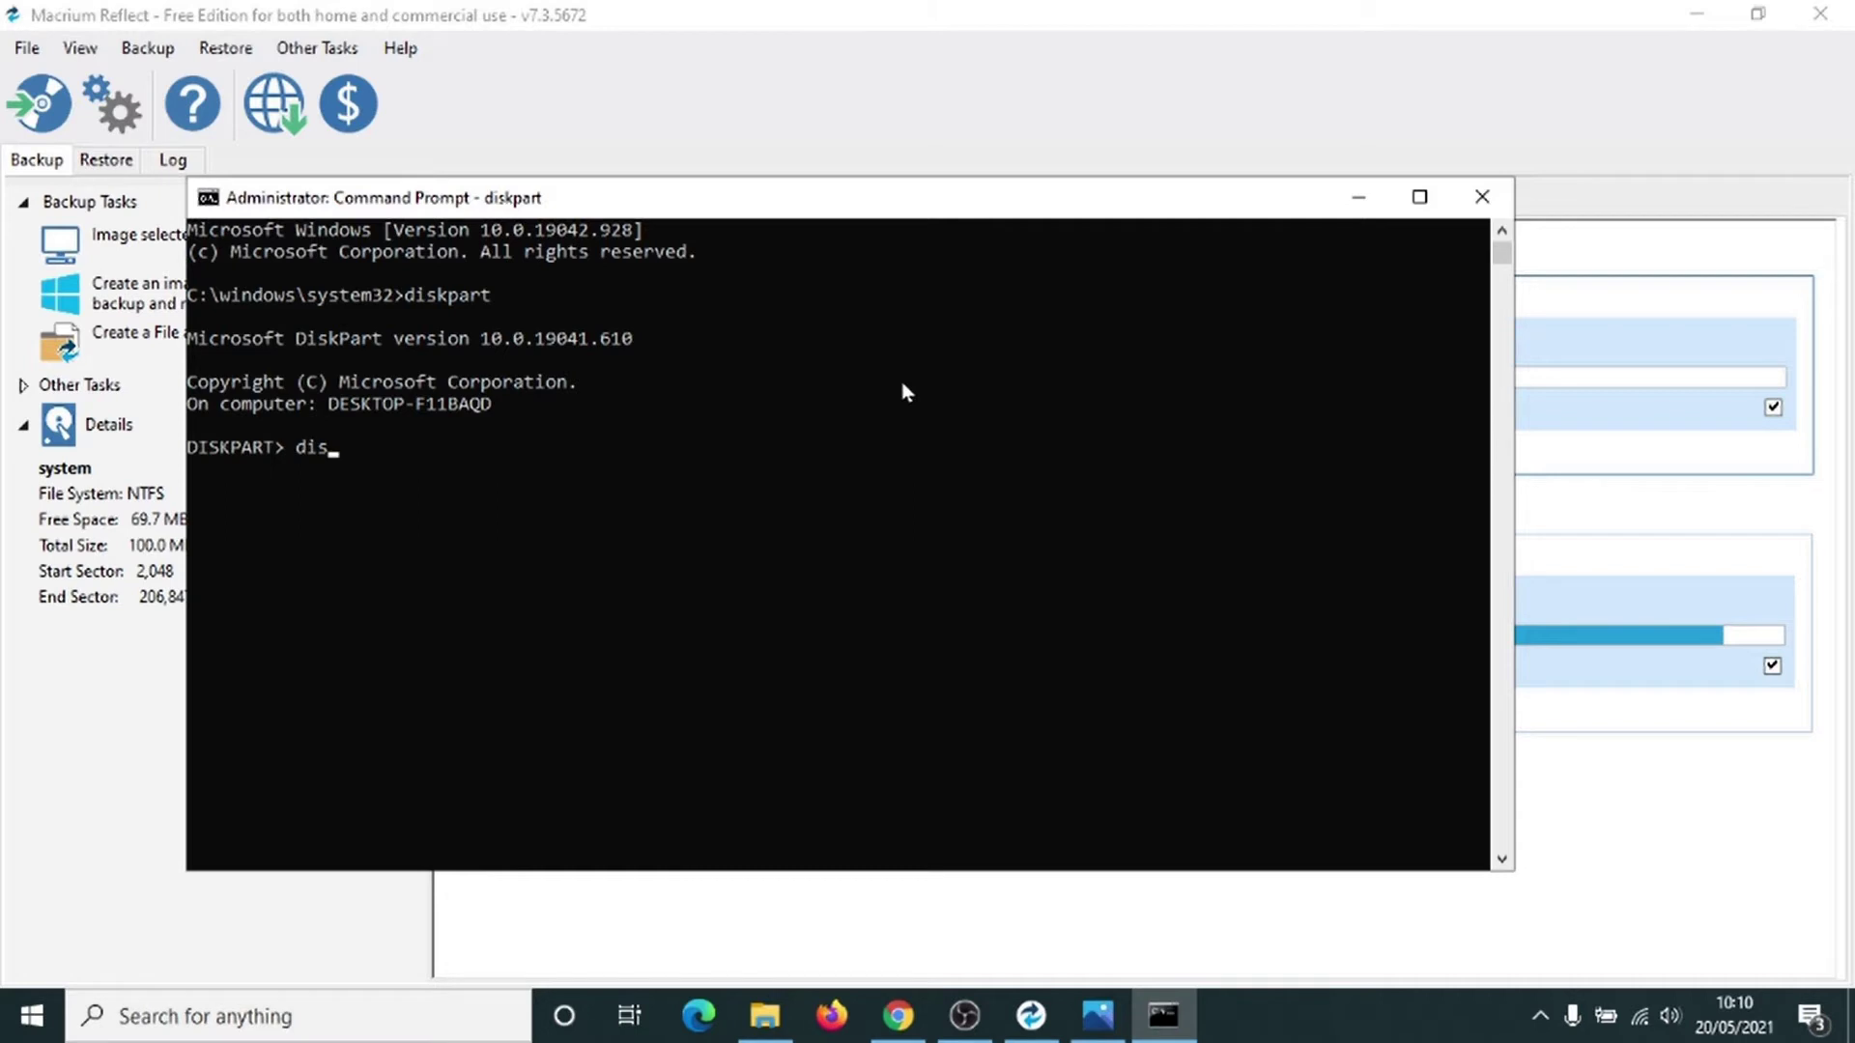
Step: In diskpart, list the attached disks and select Disk 1 (149 GB)
{"action": "key", "text": "BackSpace"}
{"action": "key", "text": "BackSpace"}
{"action": "type", "text": "list disk"}
{"action": "key", "text": "Return"}
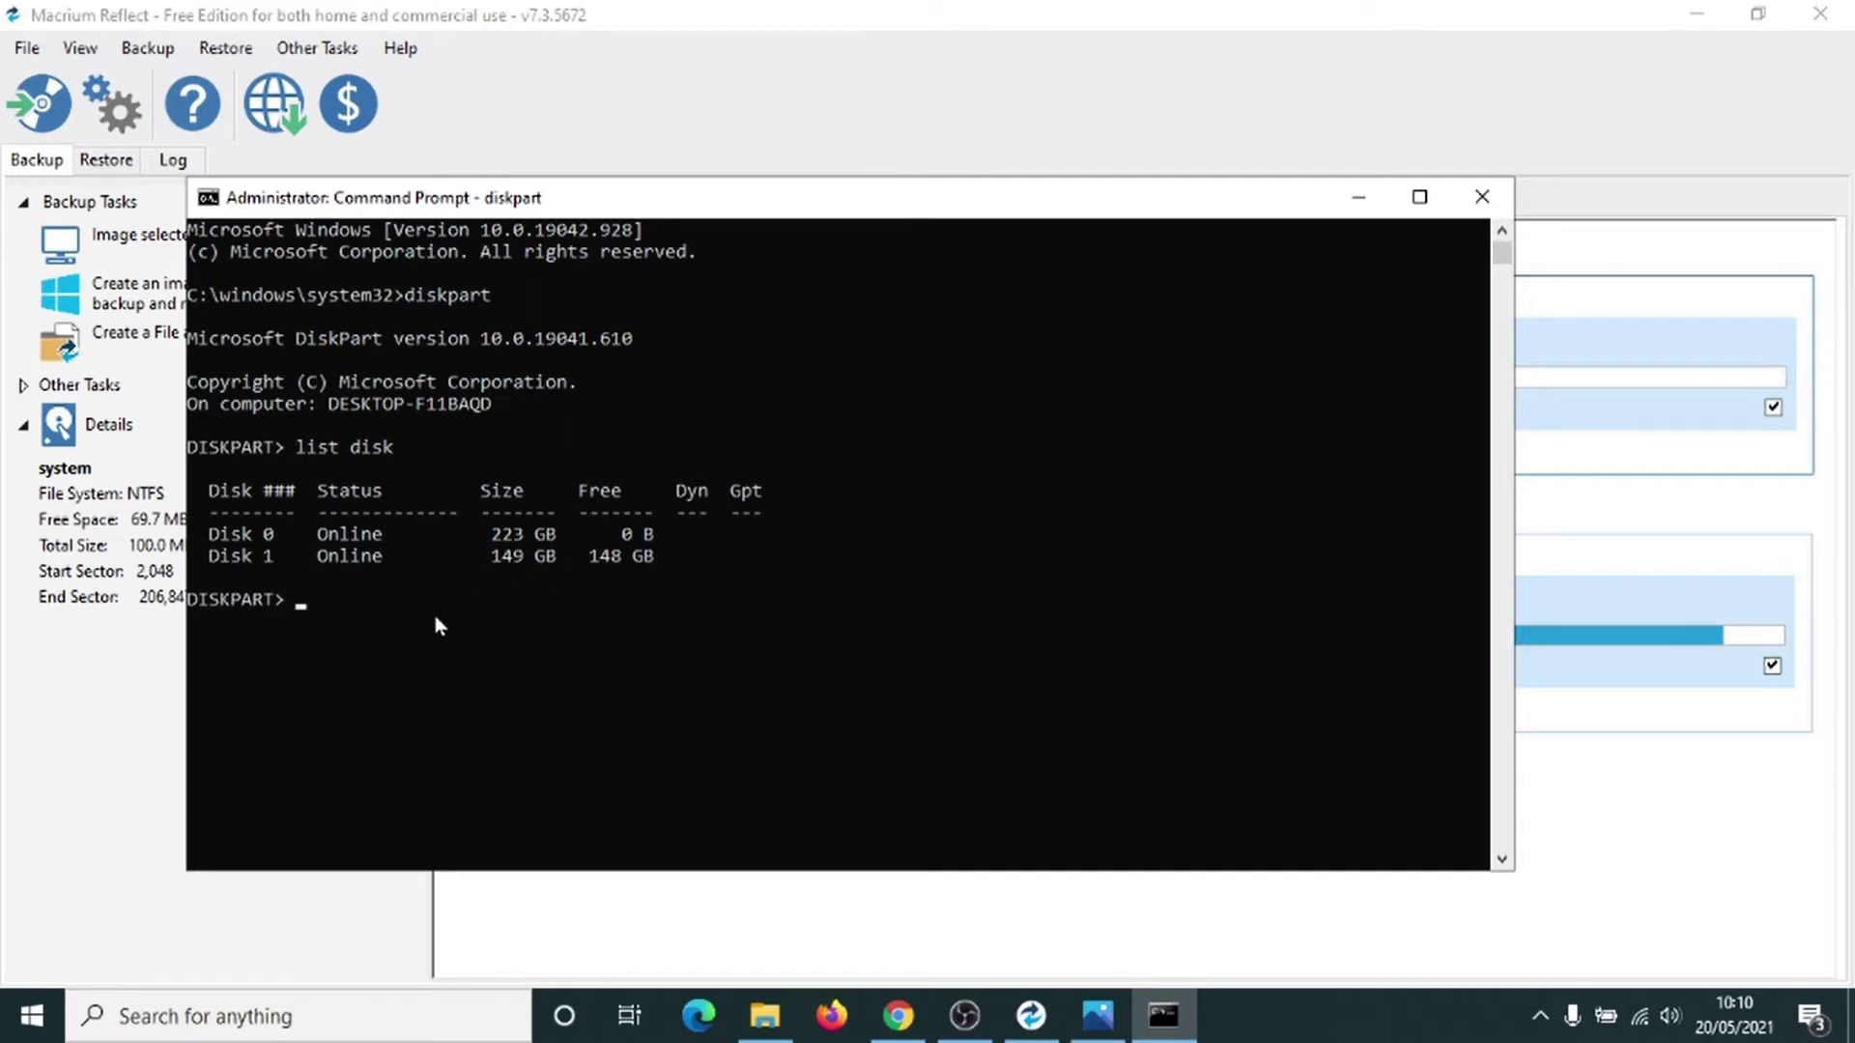
{"action": "type", "text": "select disk 1"}
{"action": "key", "text": "Return"}
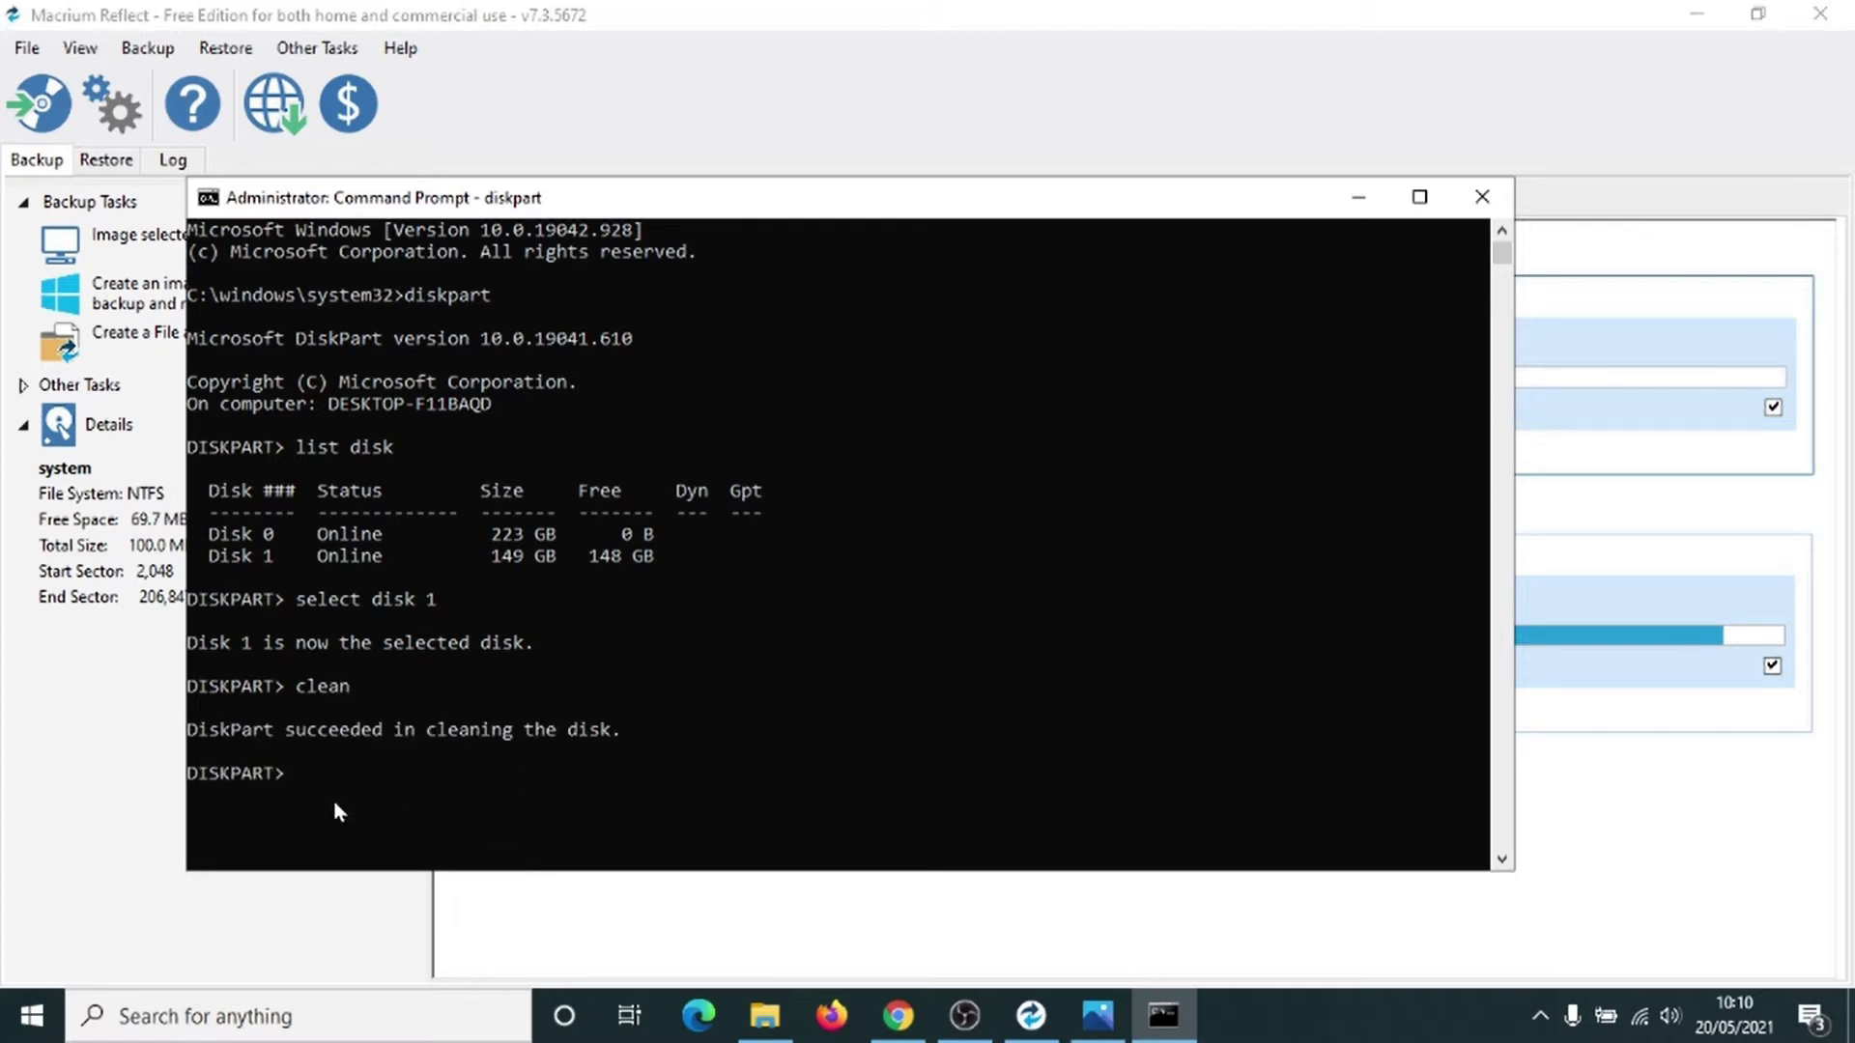
Step: Close the console, open Disk Management and initialise Disk 1 as MBR
{"action": "left_click", "coordinate": [1484, 200]}
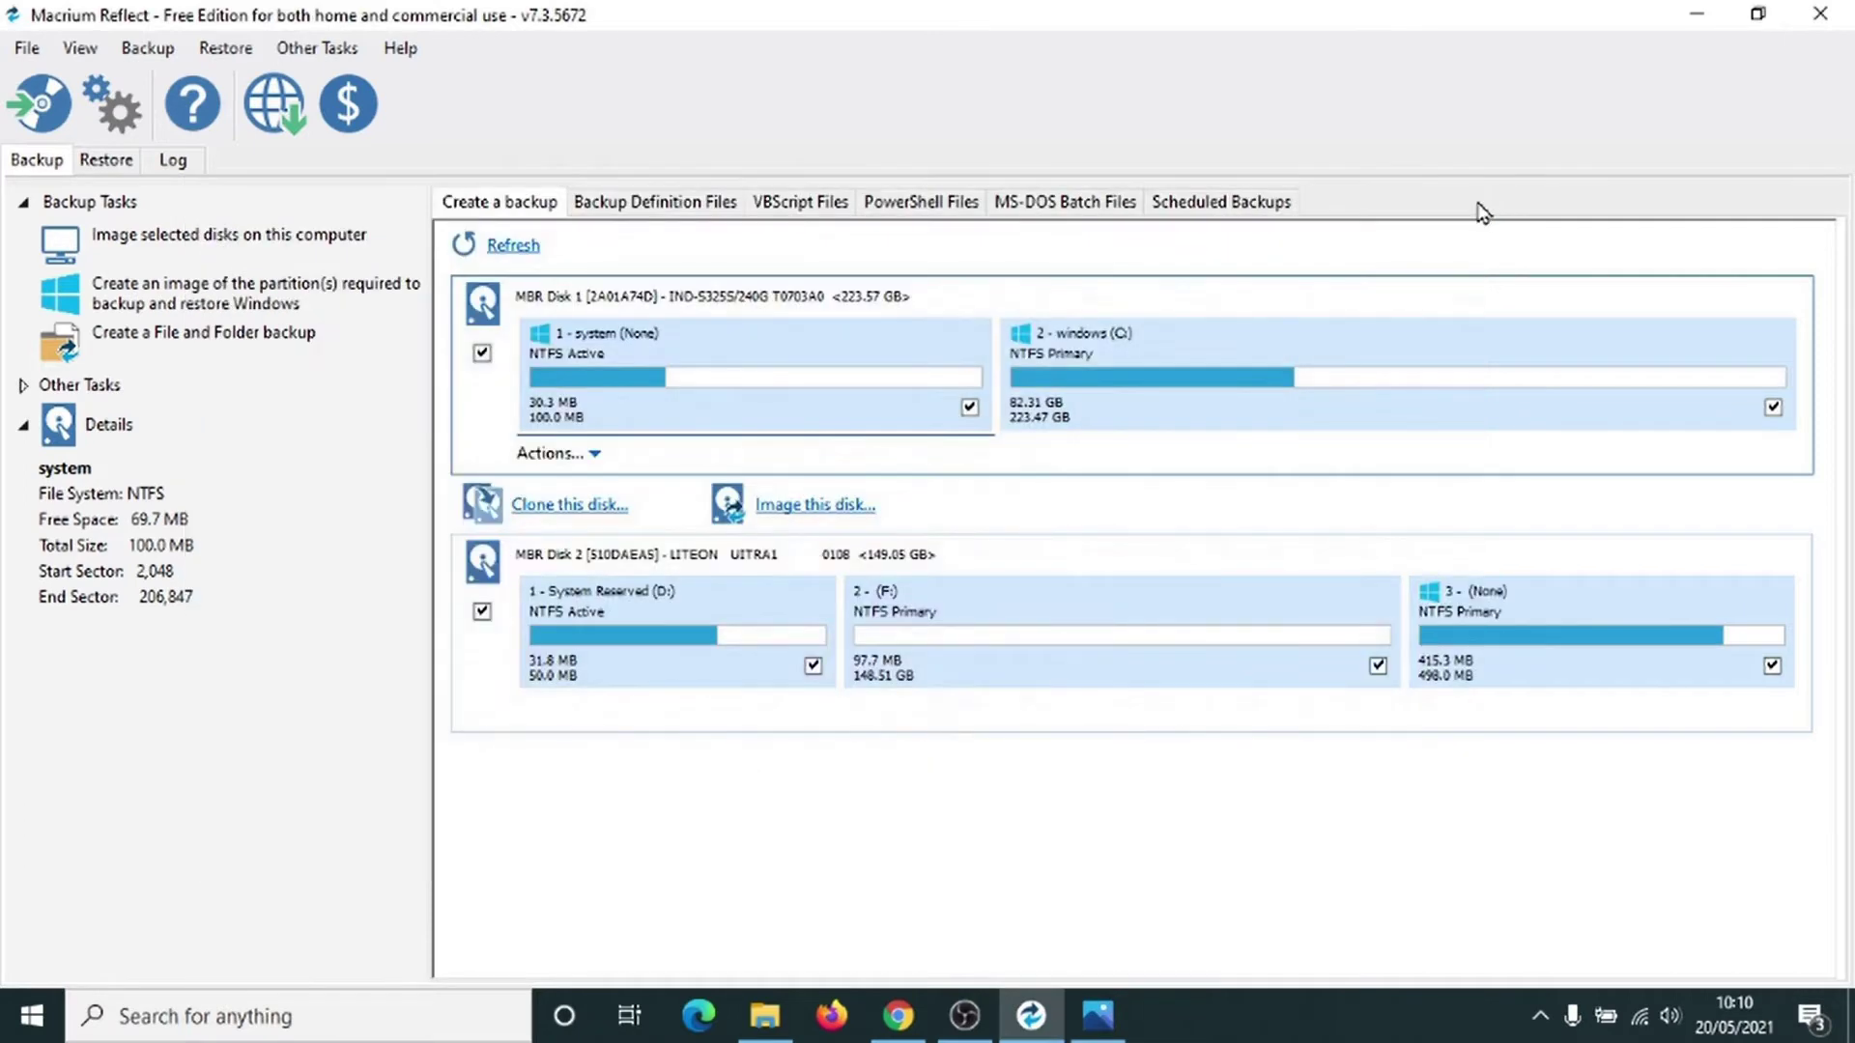
{"action": "left_click", "coordinate": [290, 1029]}
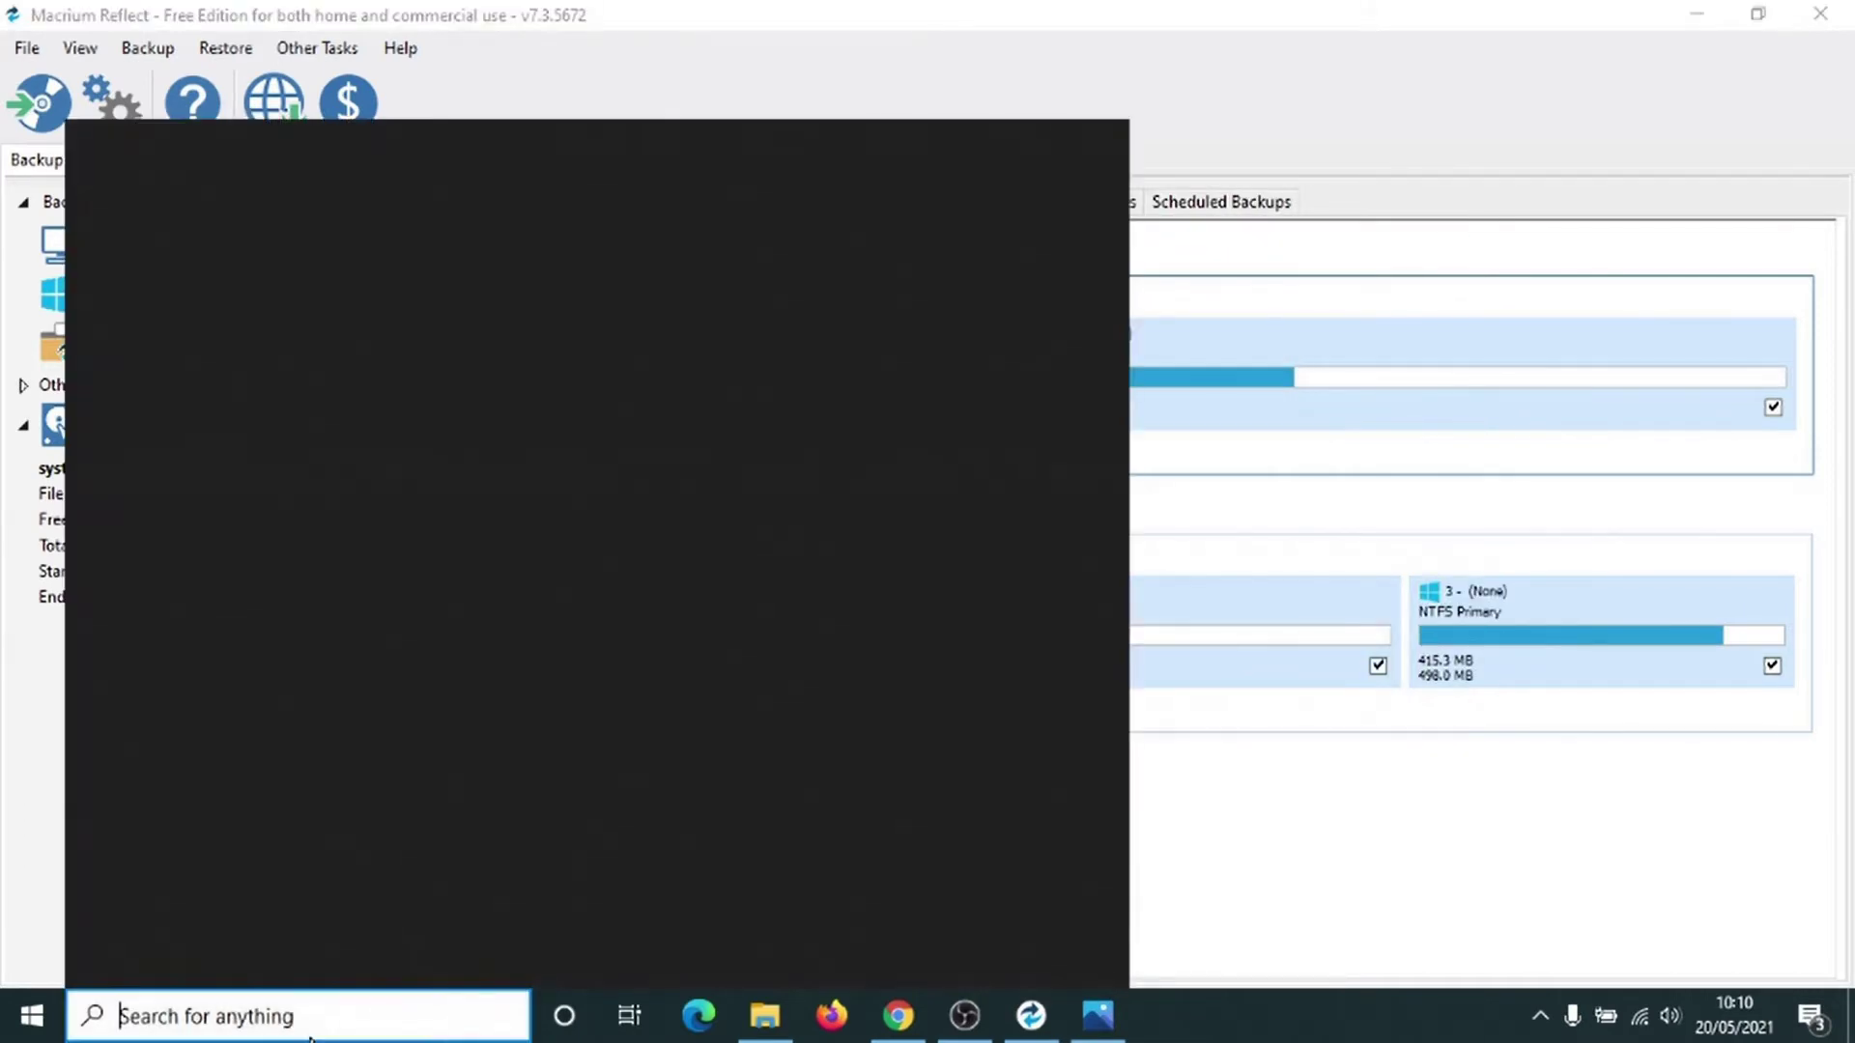
{"action": "type", "text": "disk"}
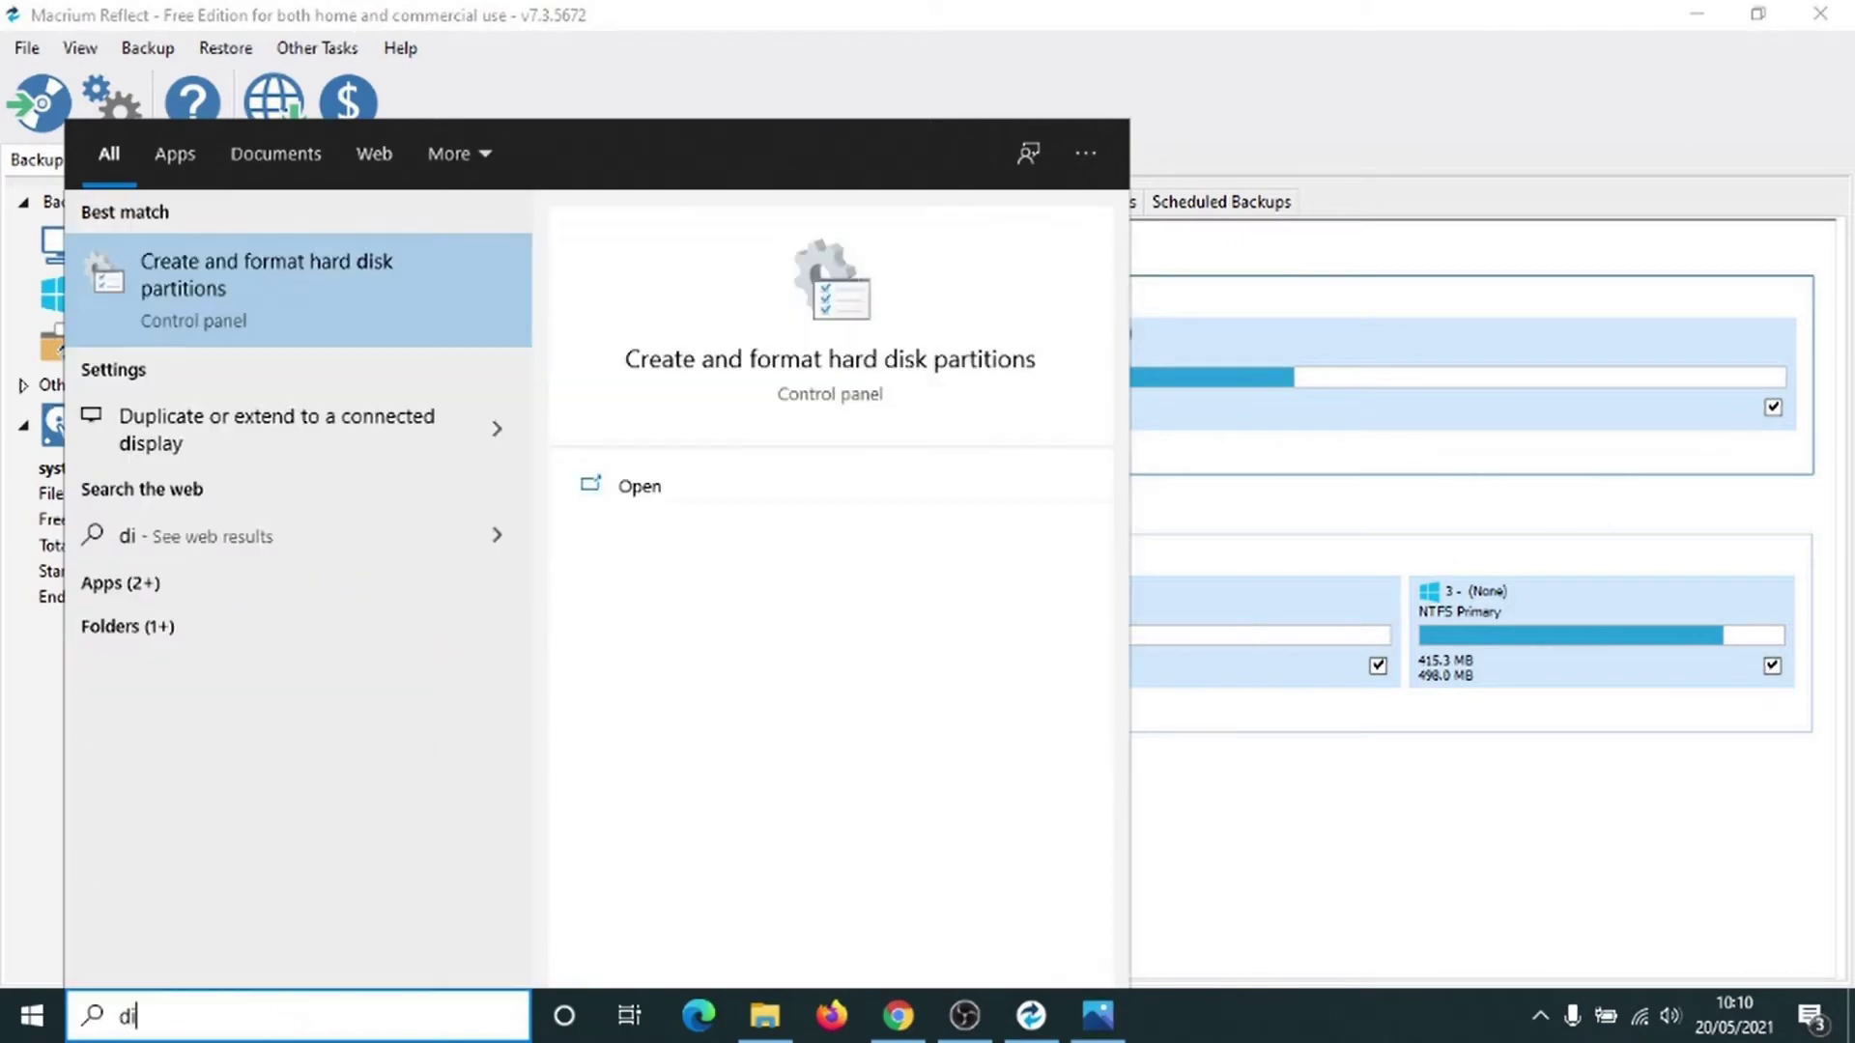
{"action": "left_click", "coordinate": [256, 281]}
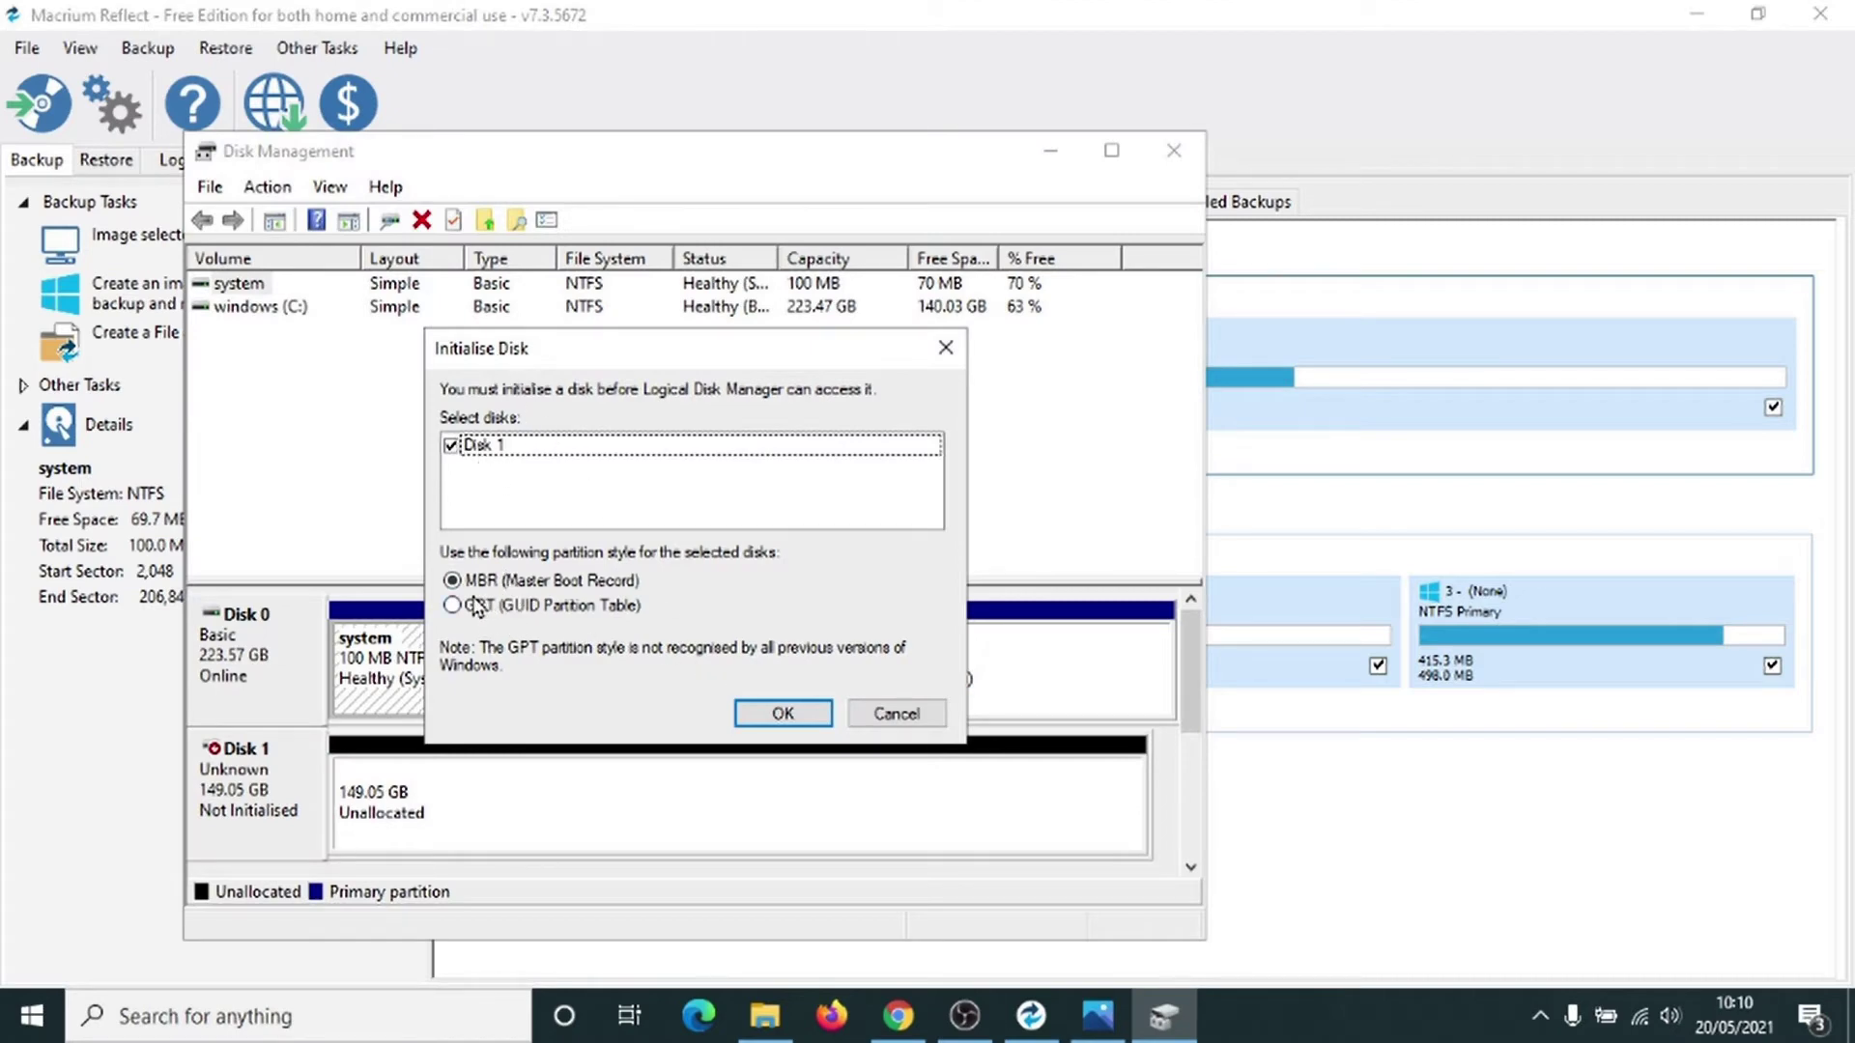
{"action": "left_click", "coordinate": [782, 715]}
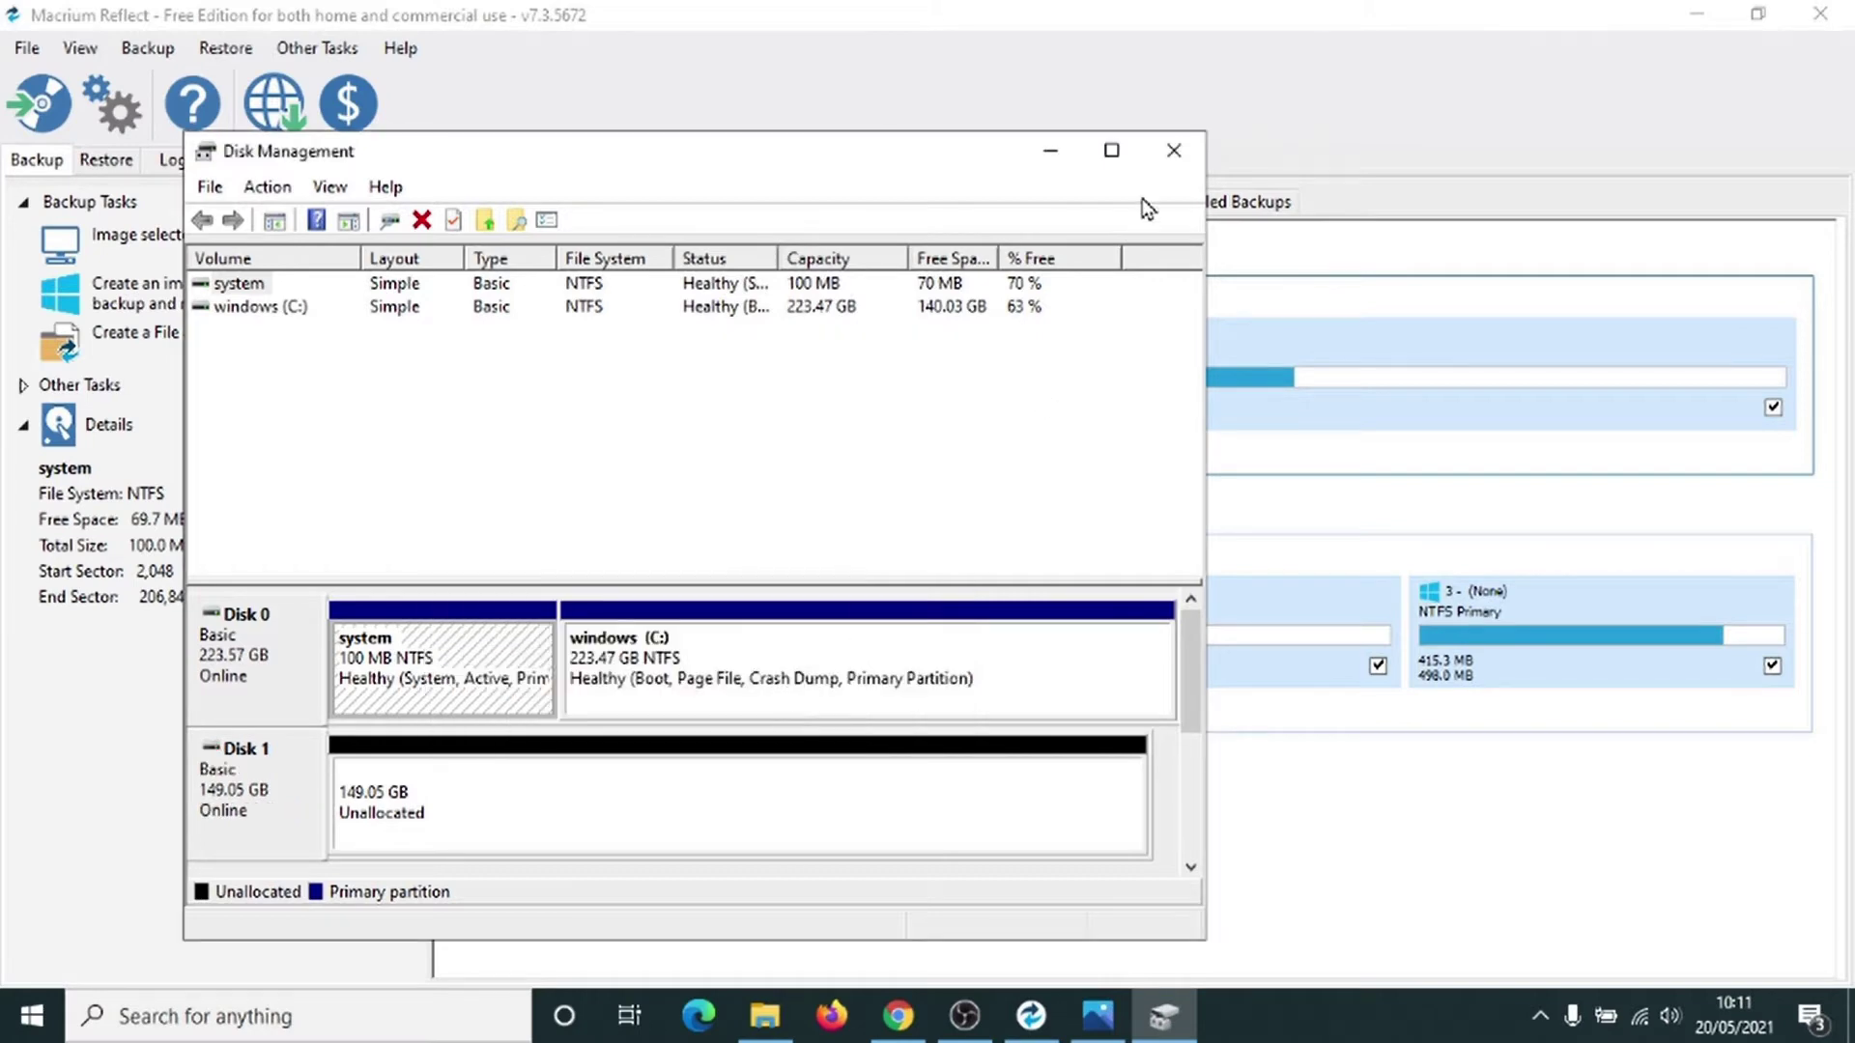
Step: Create a full-size 152625 MB simple volume on Disk 1, letter D, NTFS quick-formatted as New Volume
{"action": "left_click", "coordinate": [1105, 152]}
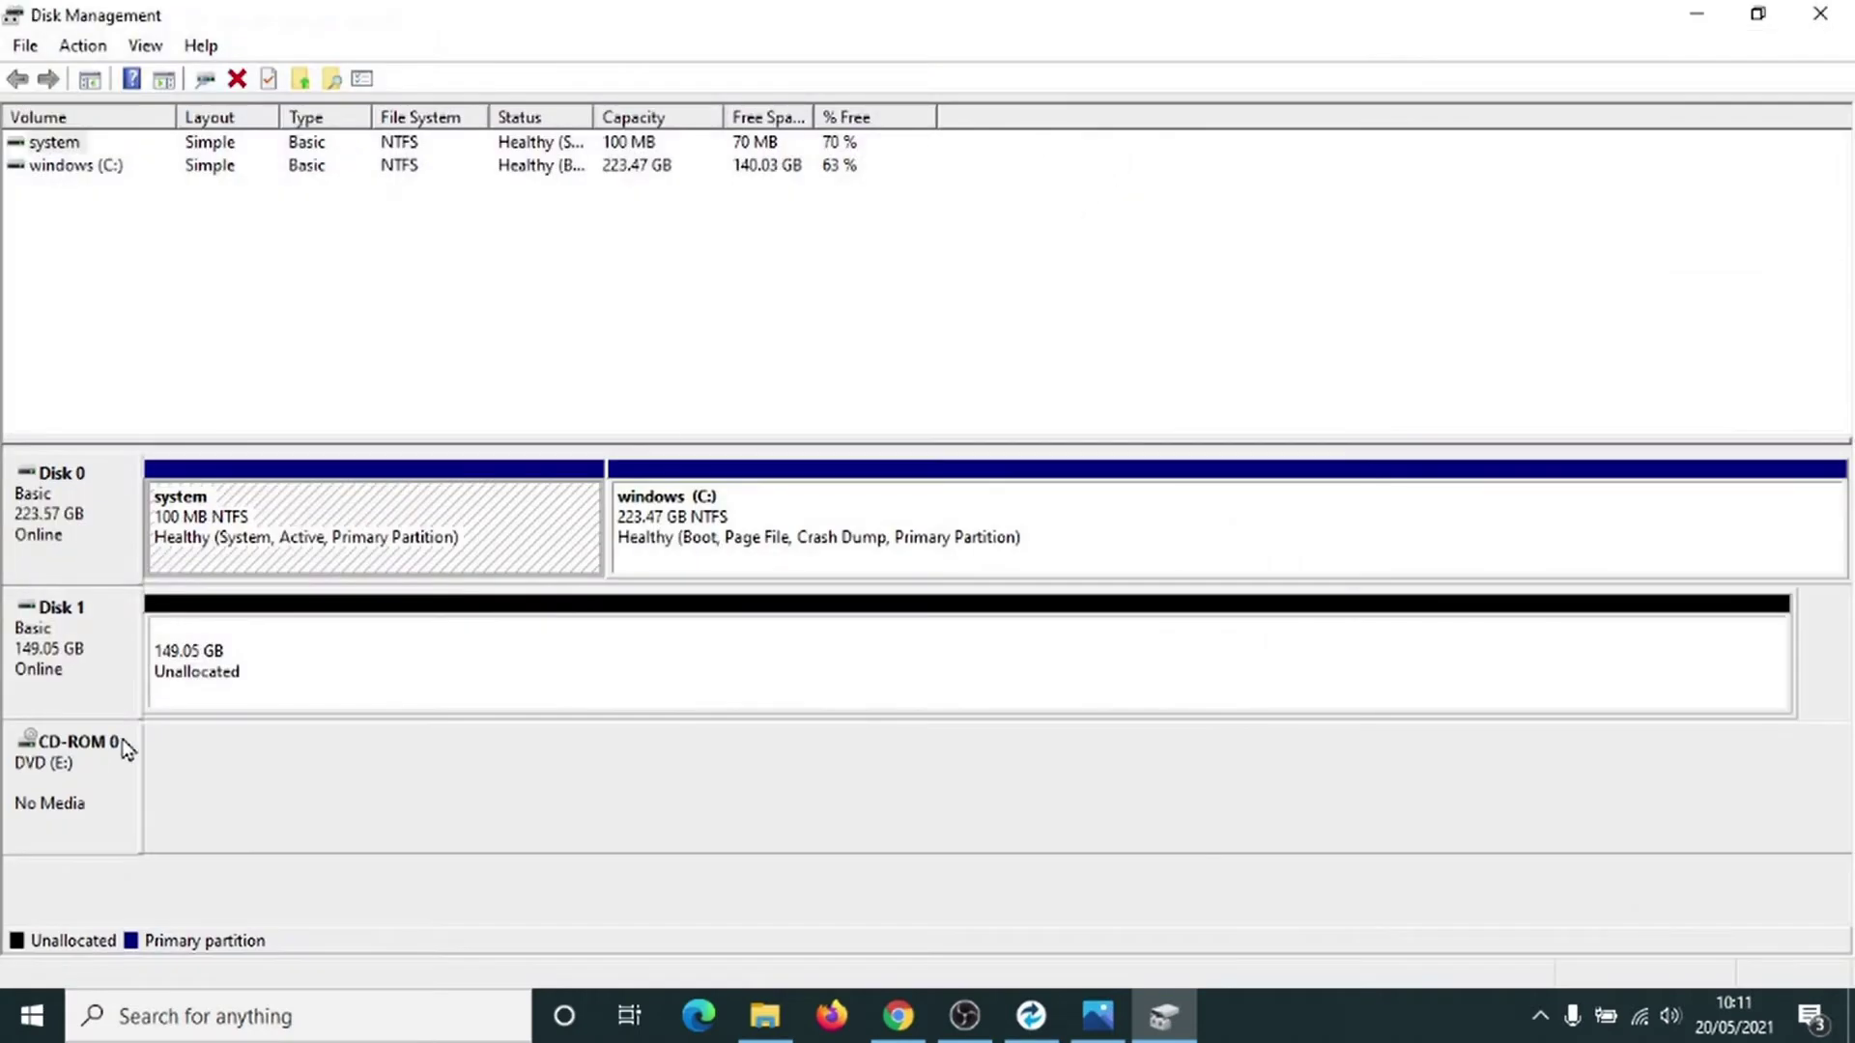
{"action": "left_click", "coordinate": [345, 675]}
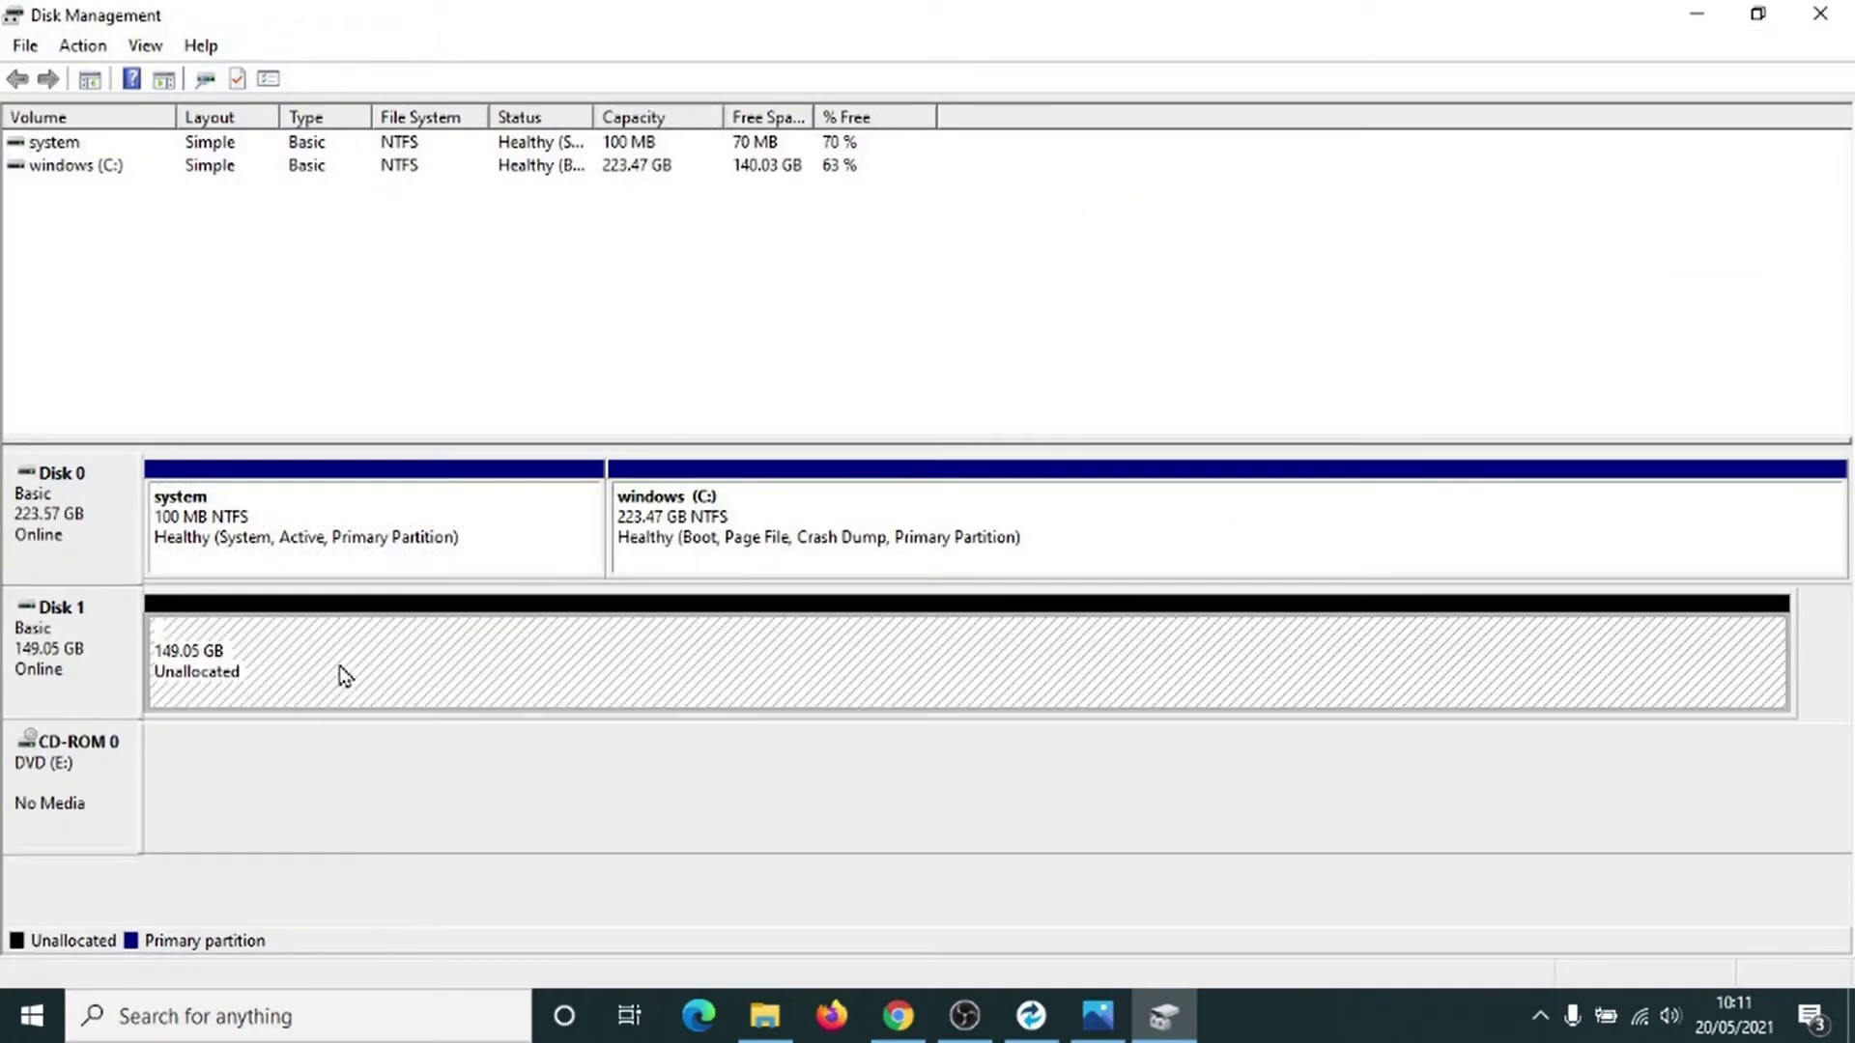
{"action": "right_click", "coordinate": [274, 647]}
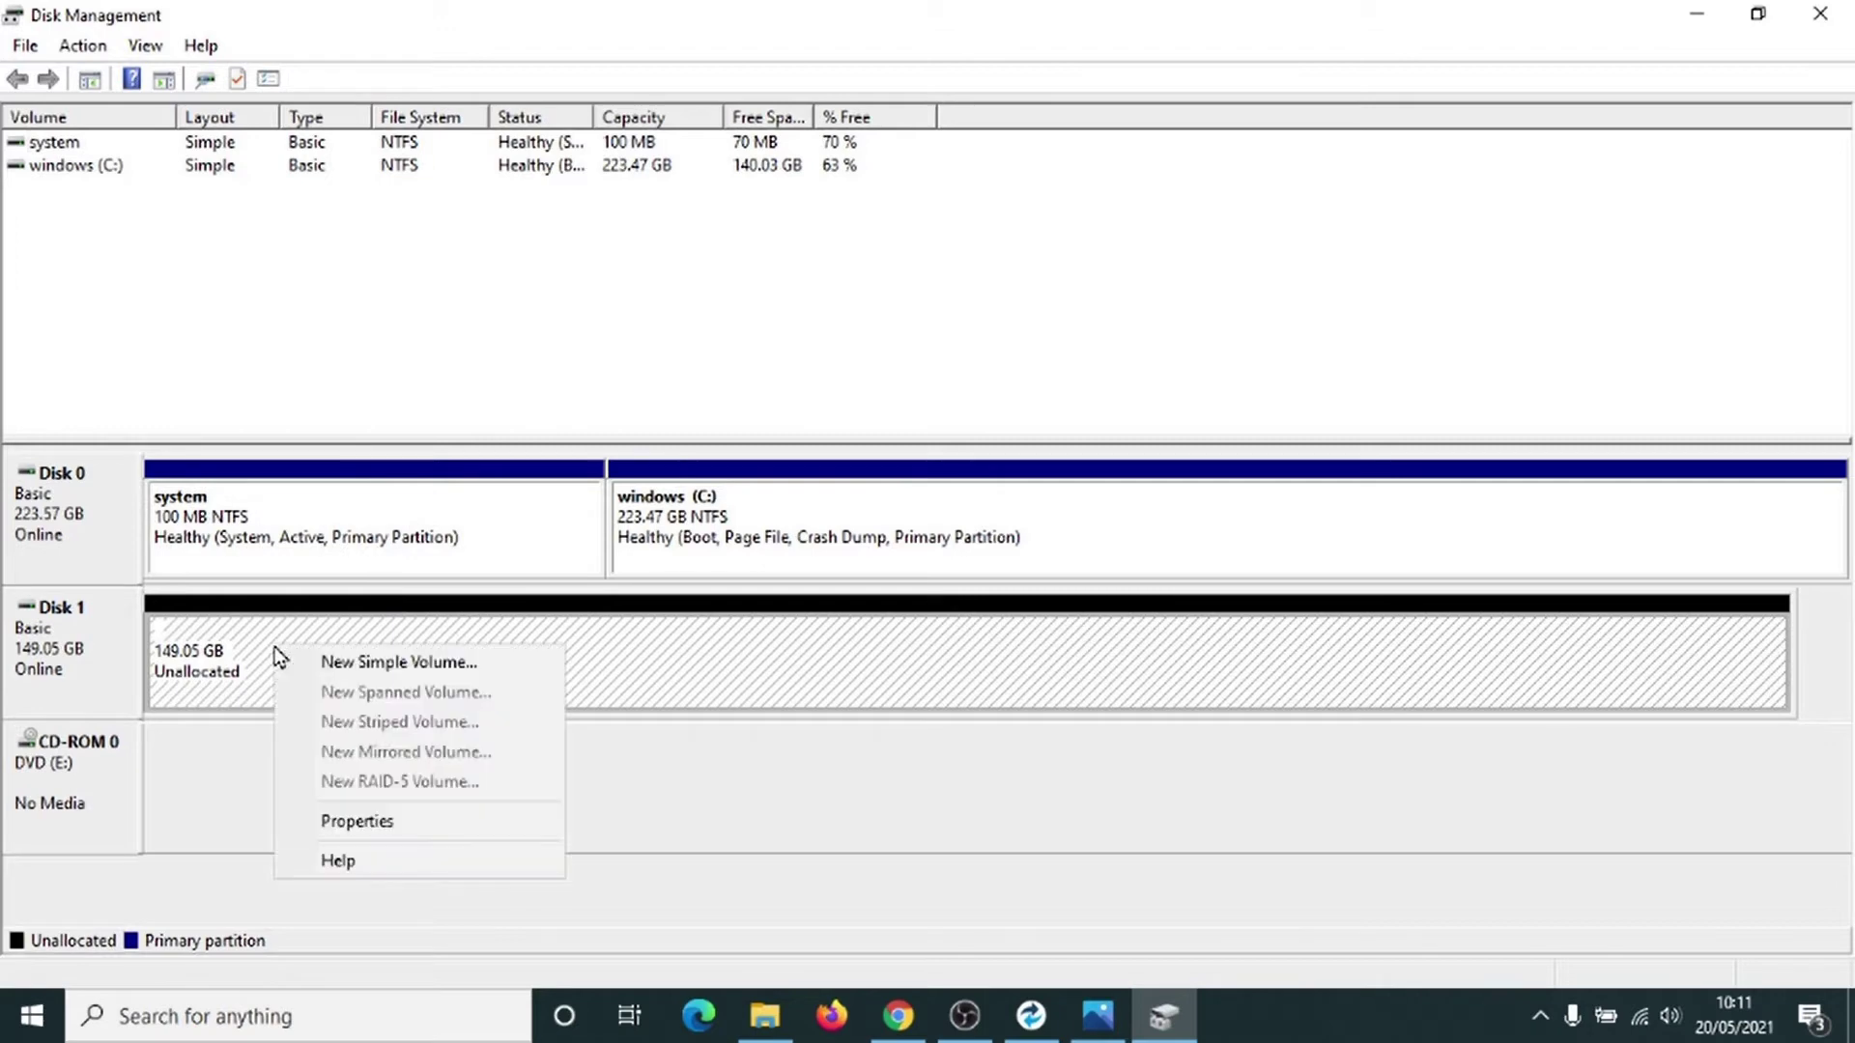
{"action": "left_click", "coordinate": [353, 669]}
{"action": "left_click", "coordinate": [518, 629]}
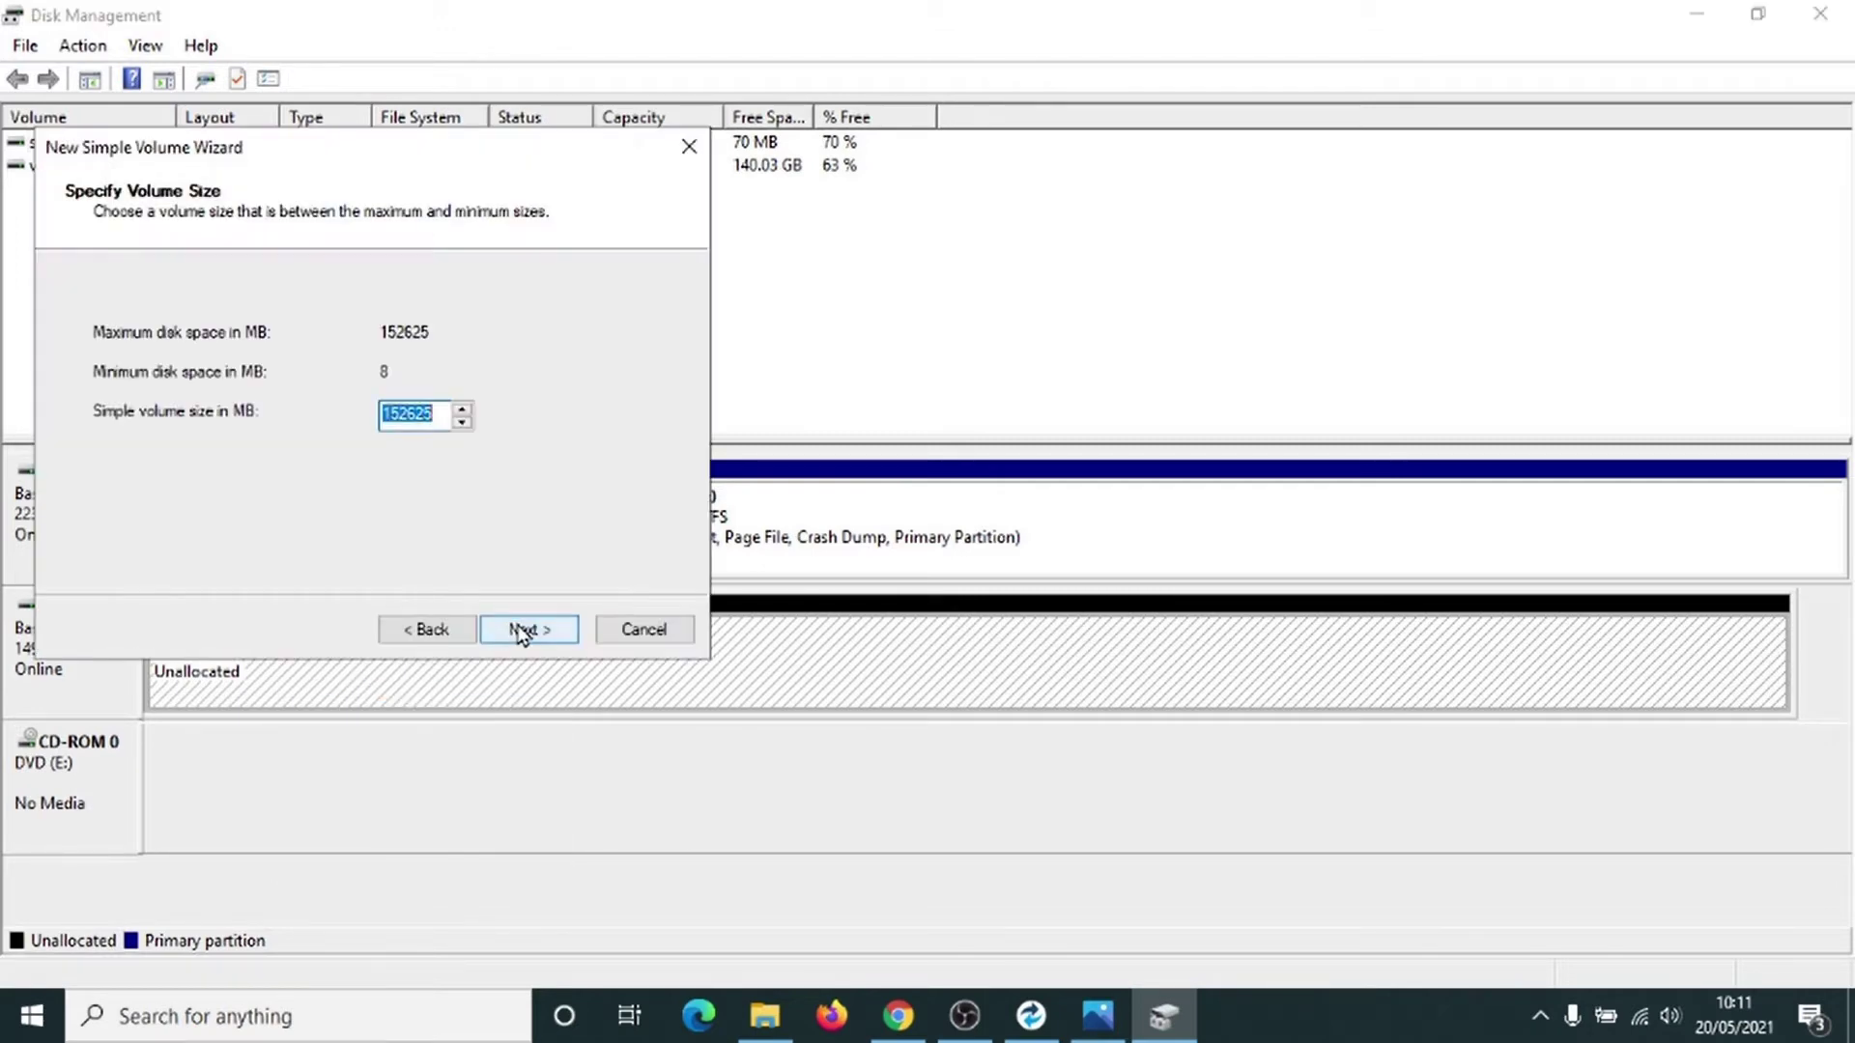
{"action": "left_click", "coordinate": [519, 630]}
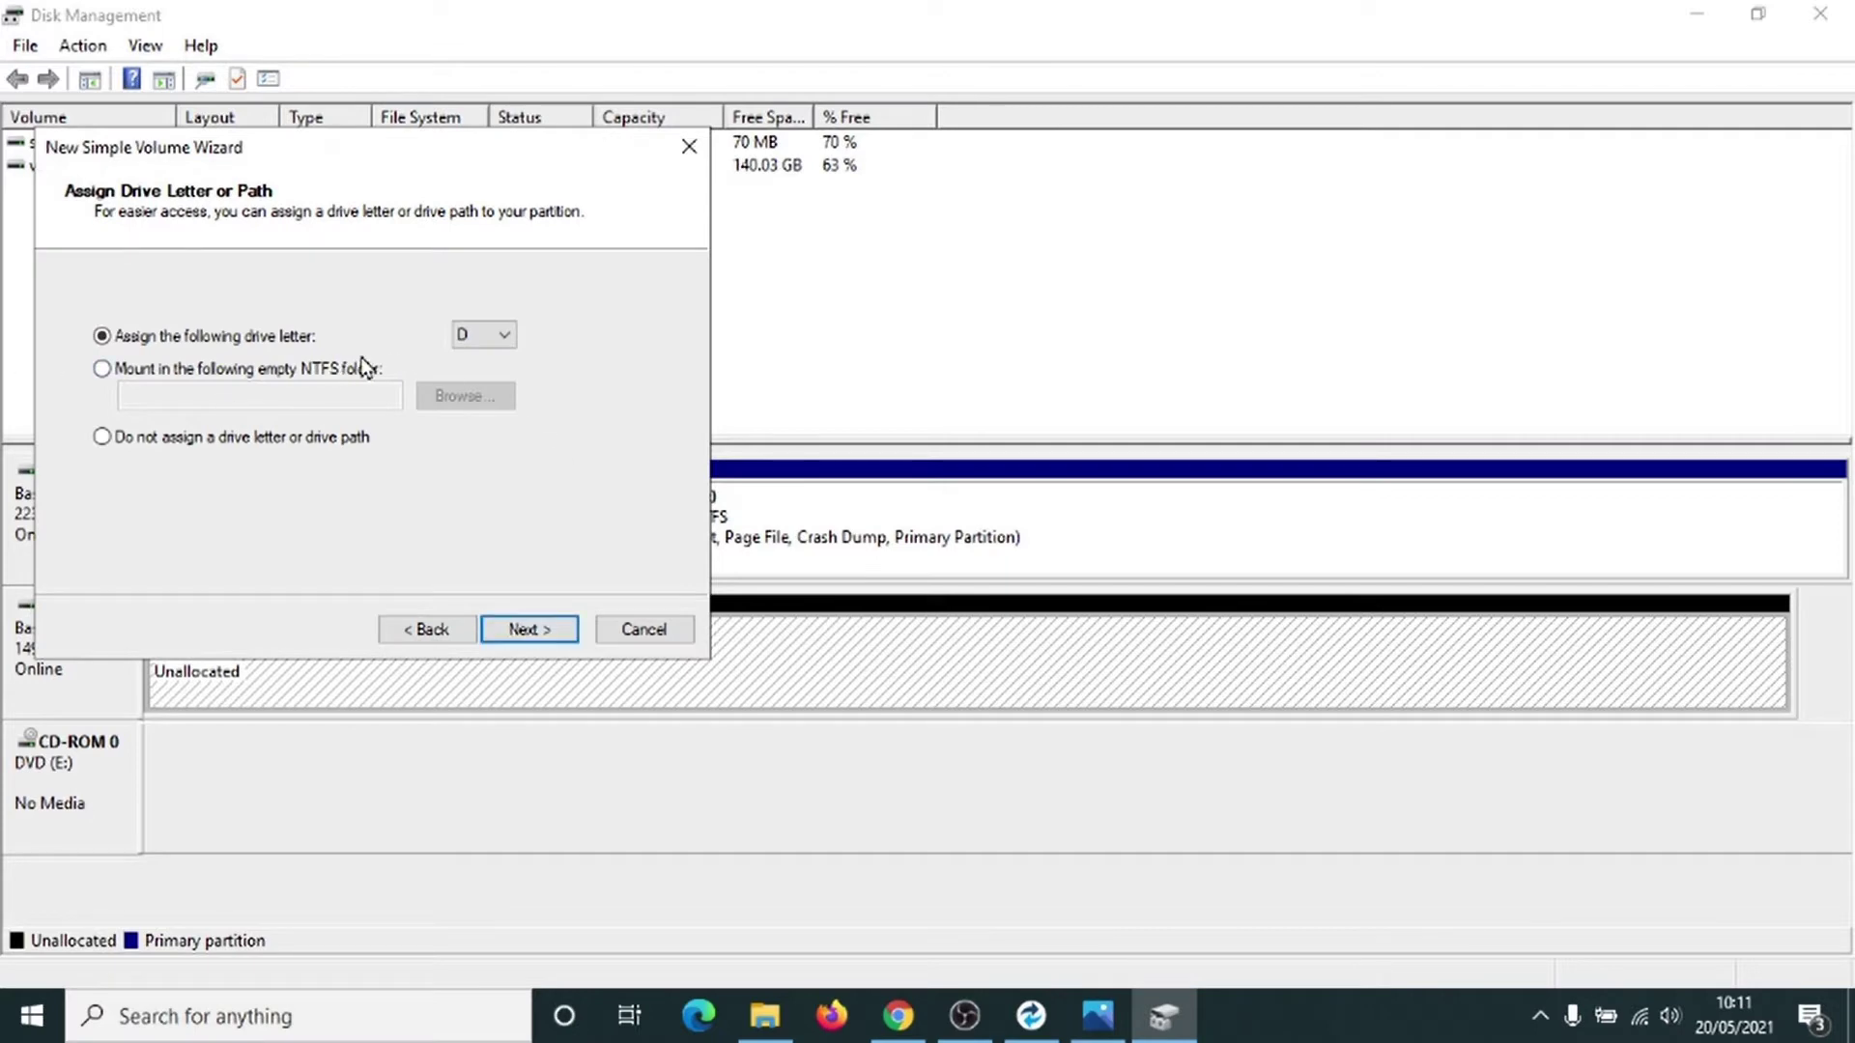
{"action": "left_click", "coordinate": [531, 629]}
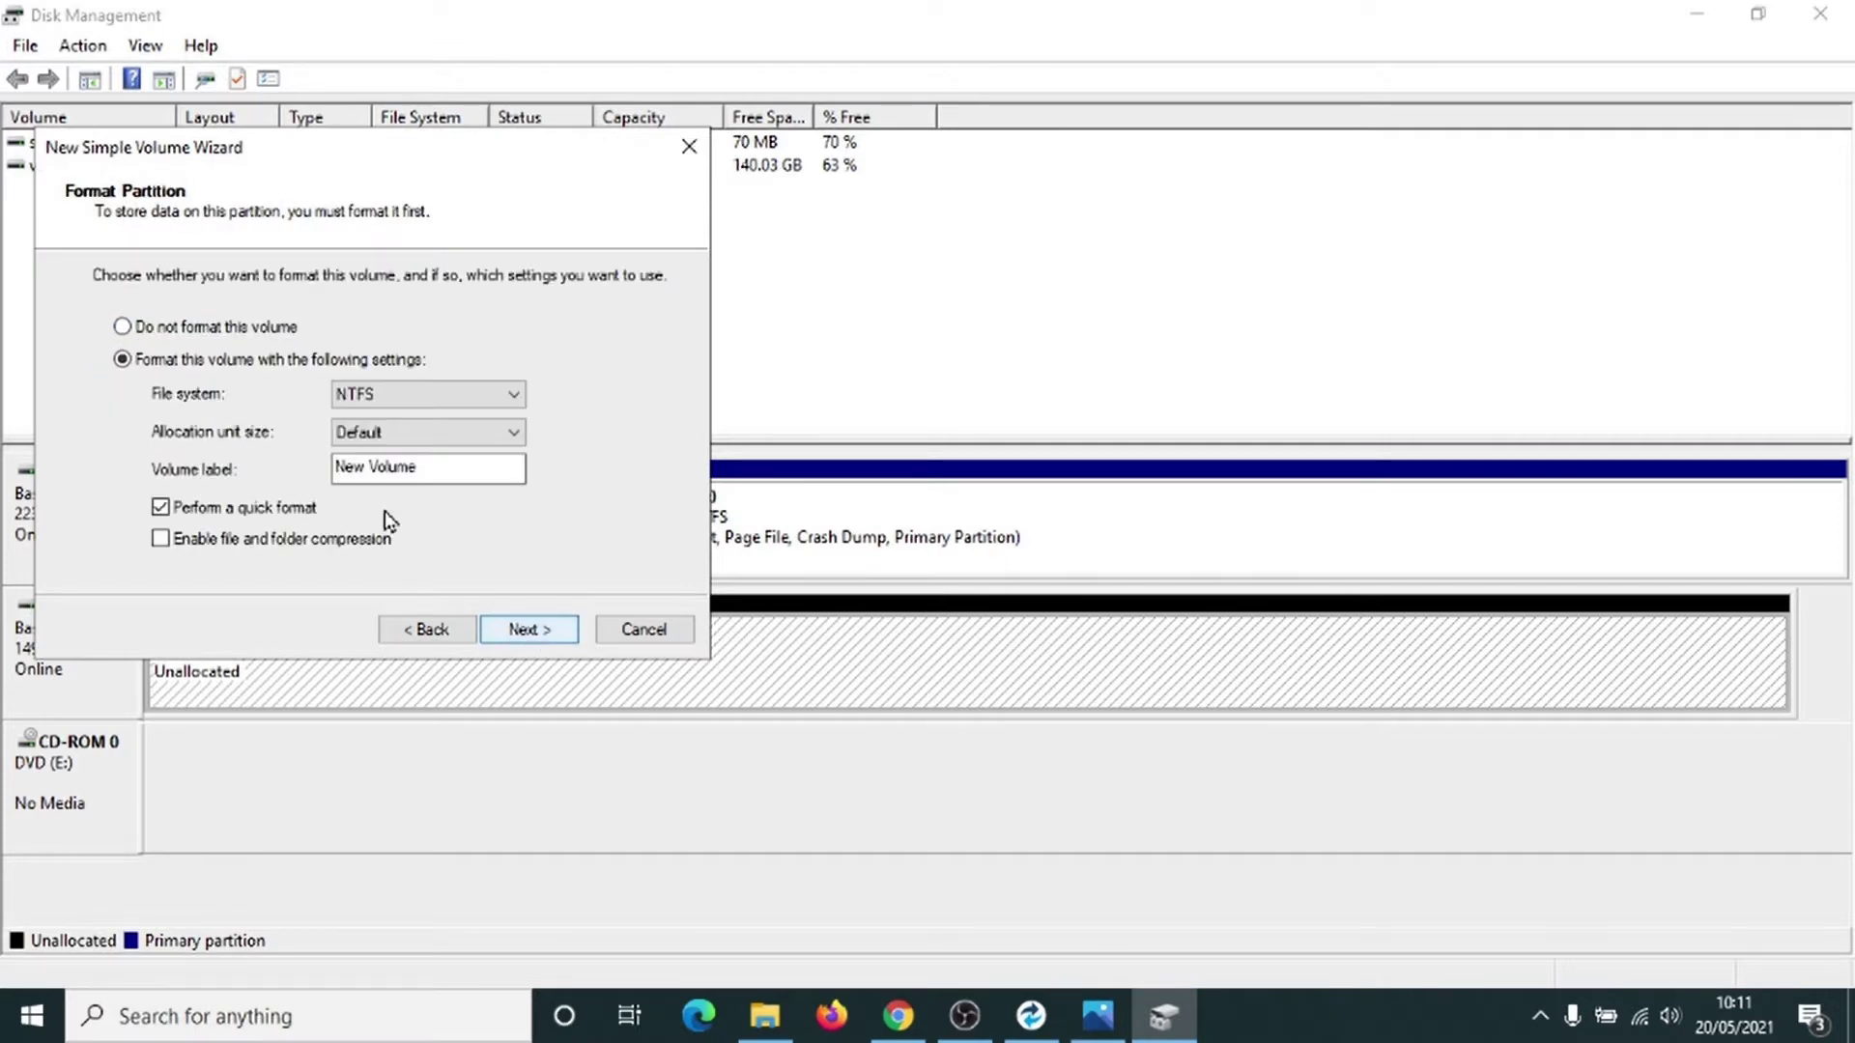
{"action": "left_click", "coordinate": [514, 632]}
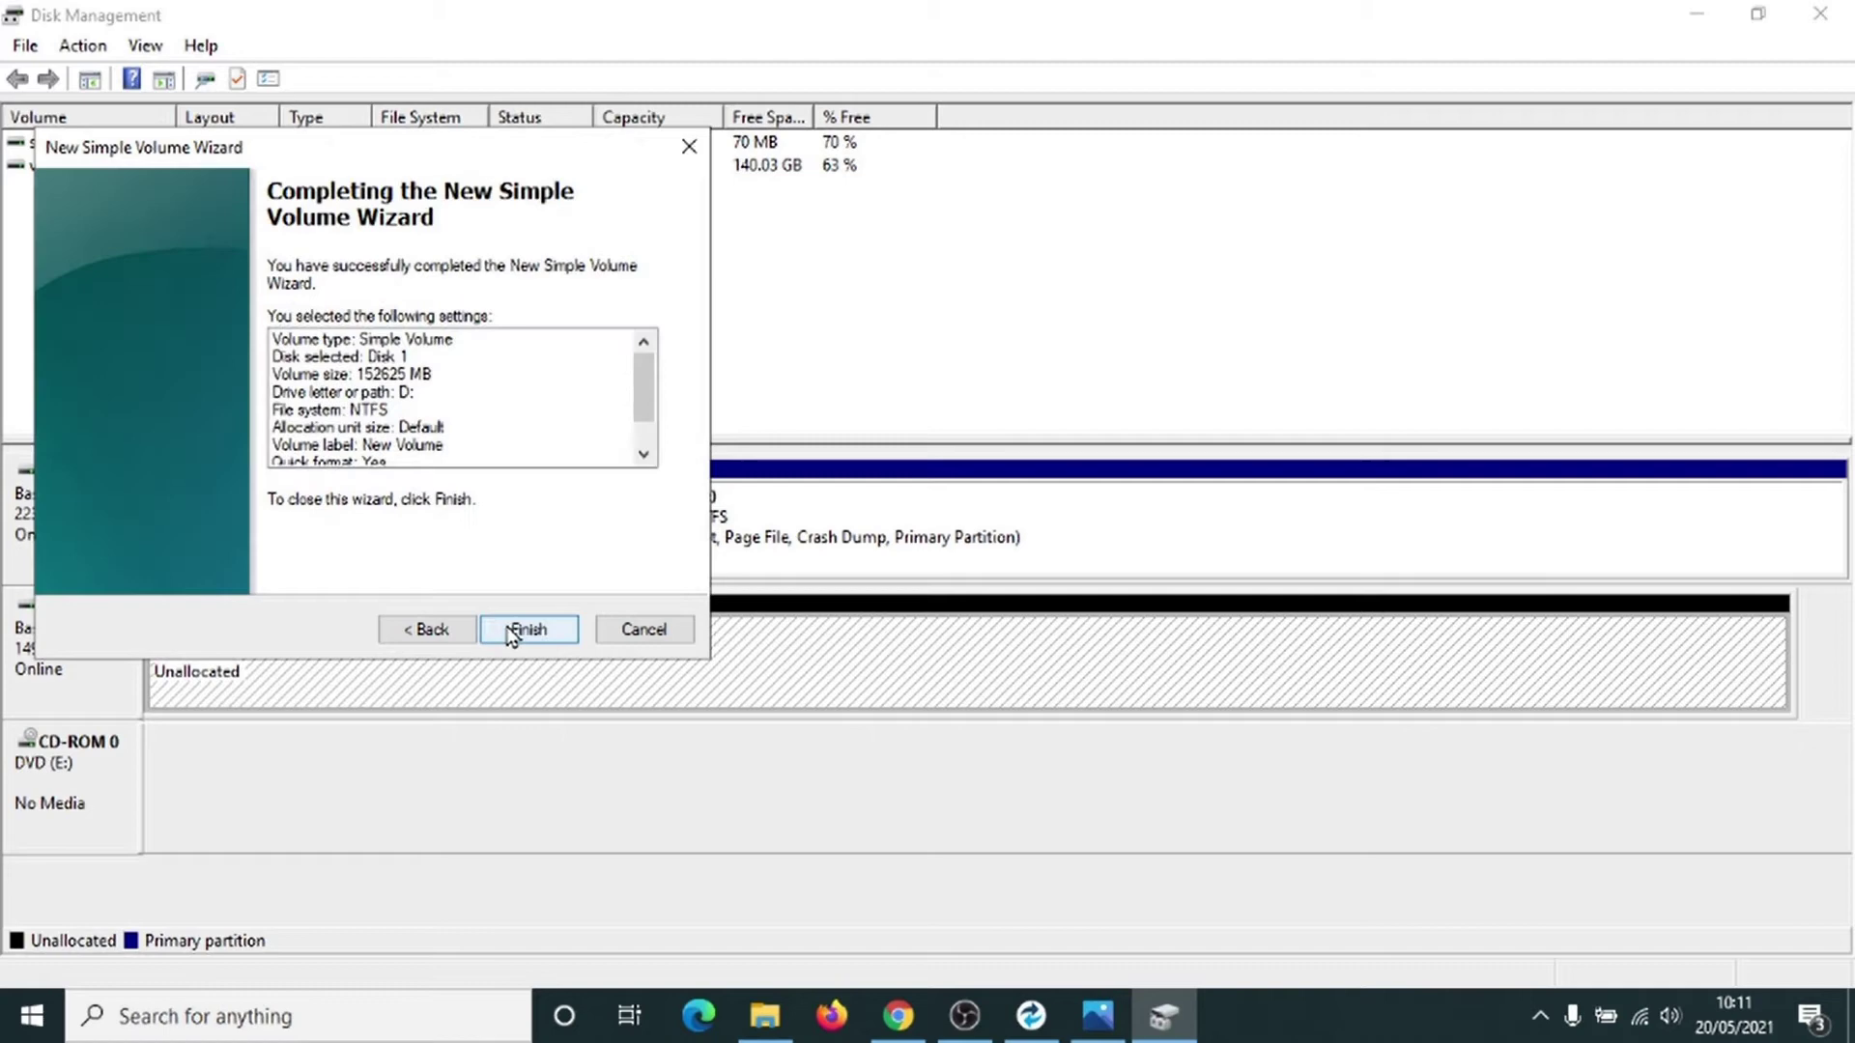
{"action": "left_click", "coordinate": [513, 633]}
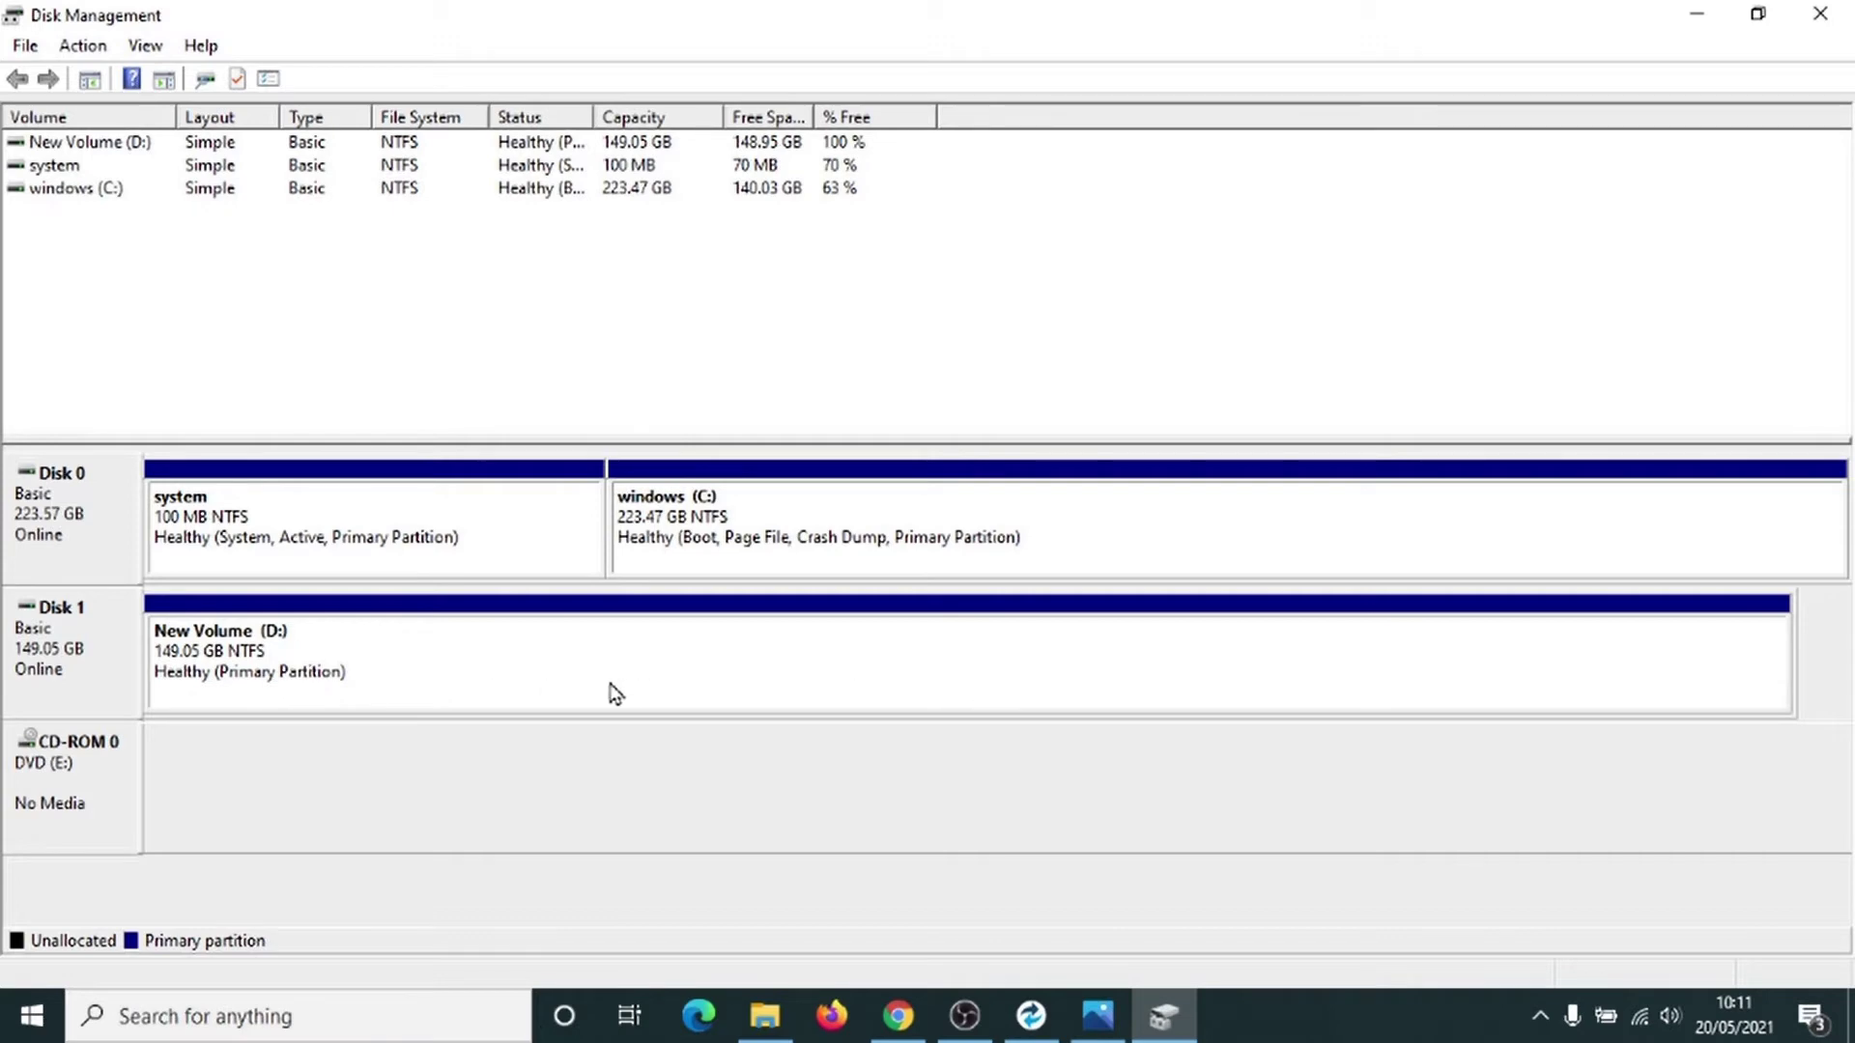
Step: Close Disk Management, rescan disks in Macrium Reflect and start cloning the 223.57 GB main disk
{"action": "left_click", "coordinate": [1823, 11]}
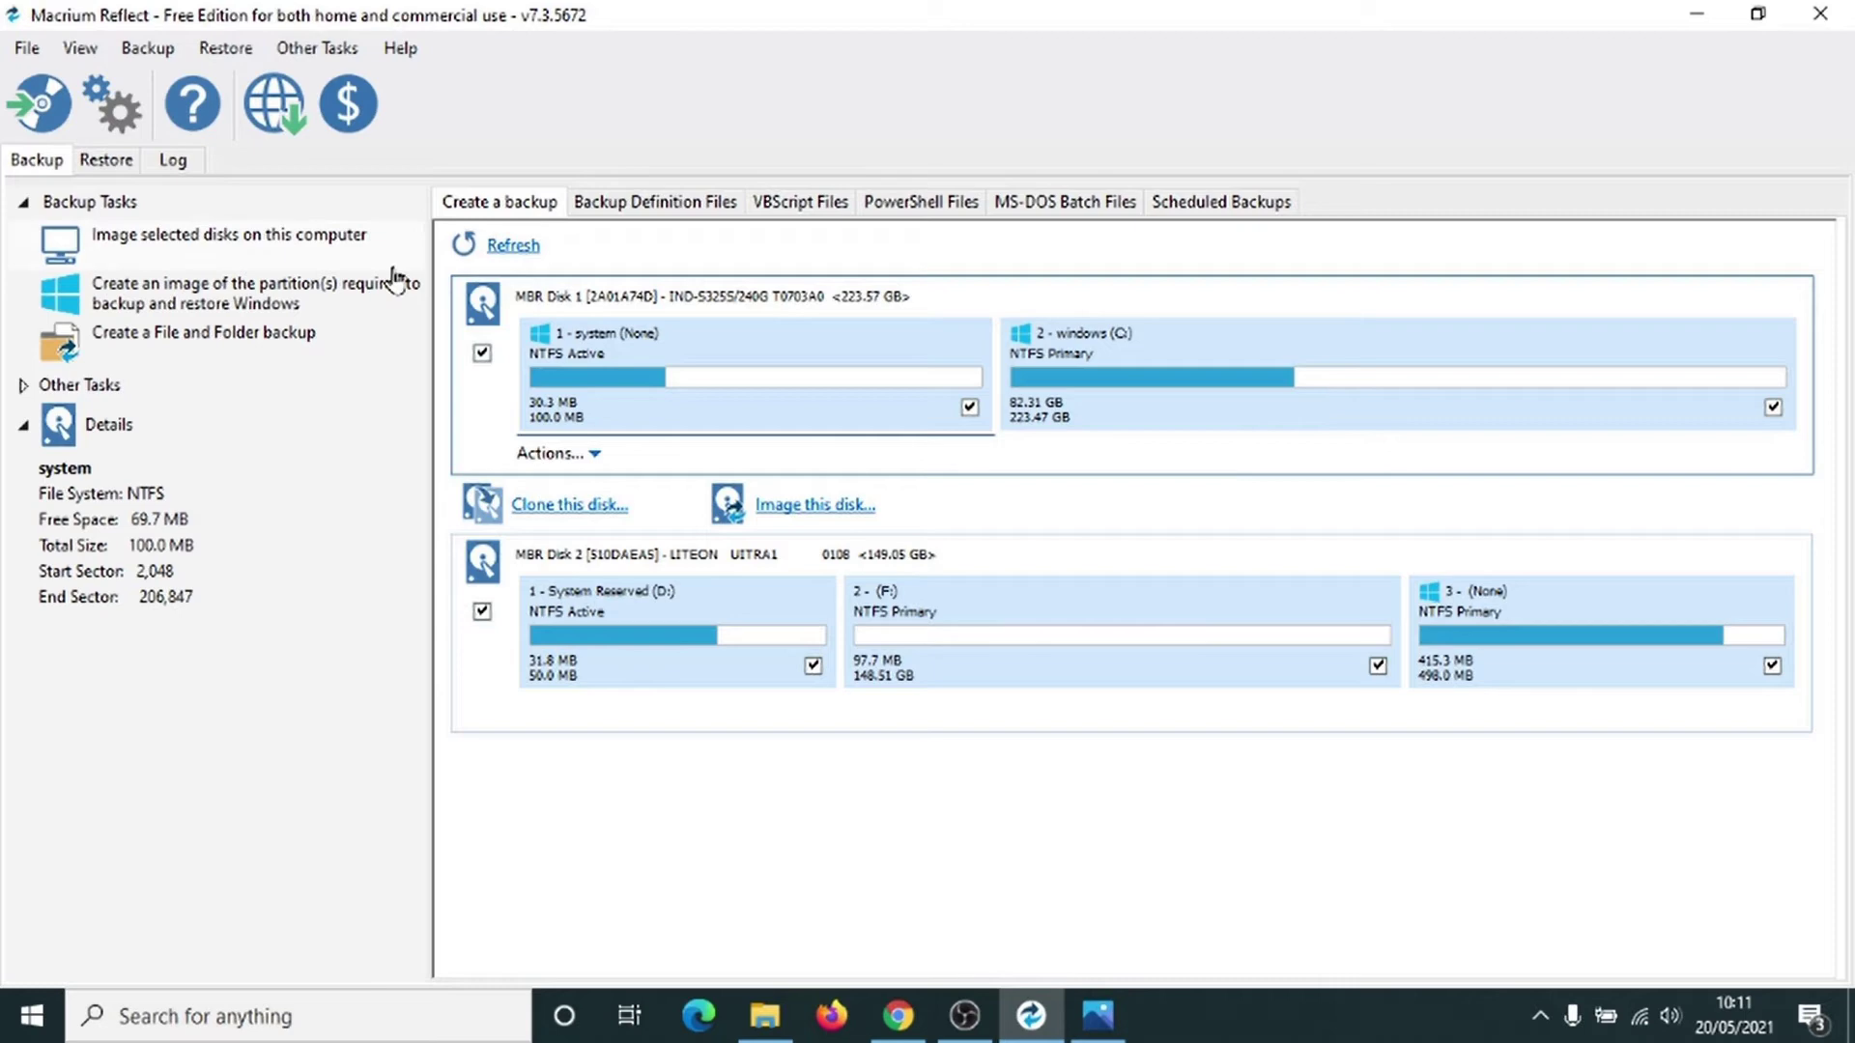
{"action": "left_click", "coordinate": [503, 247]}
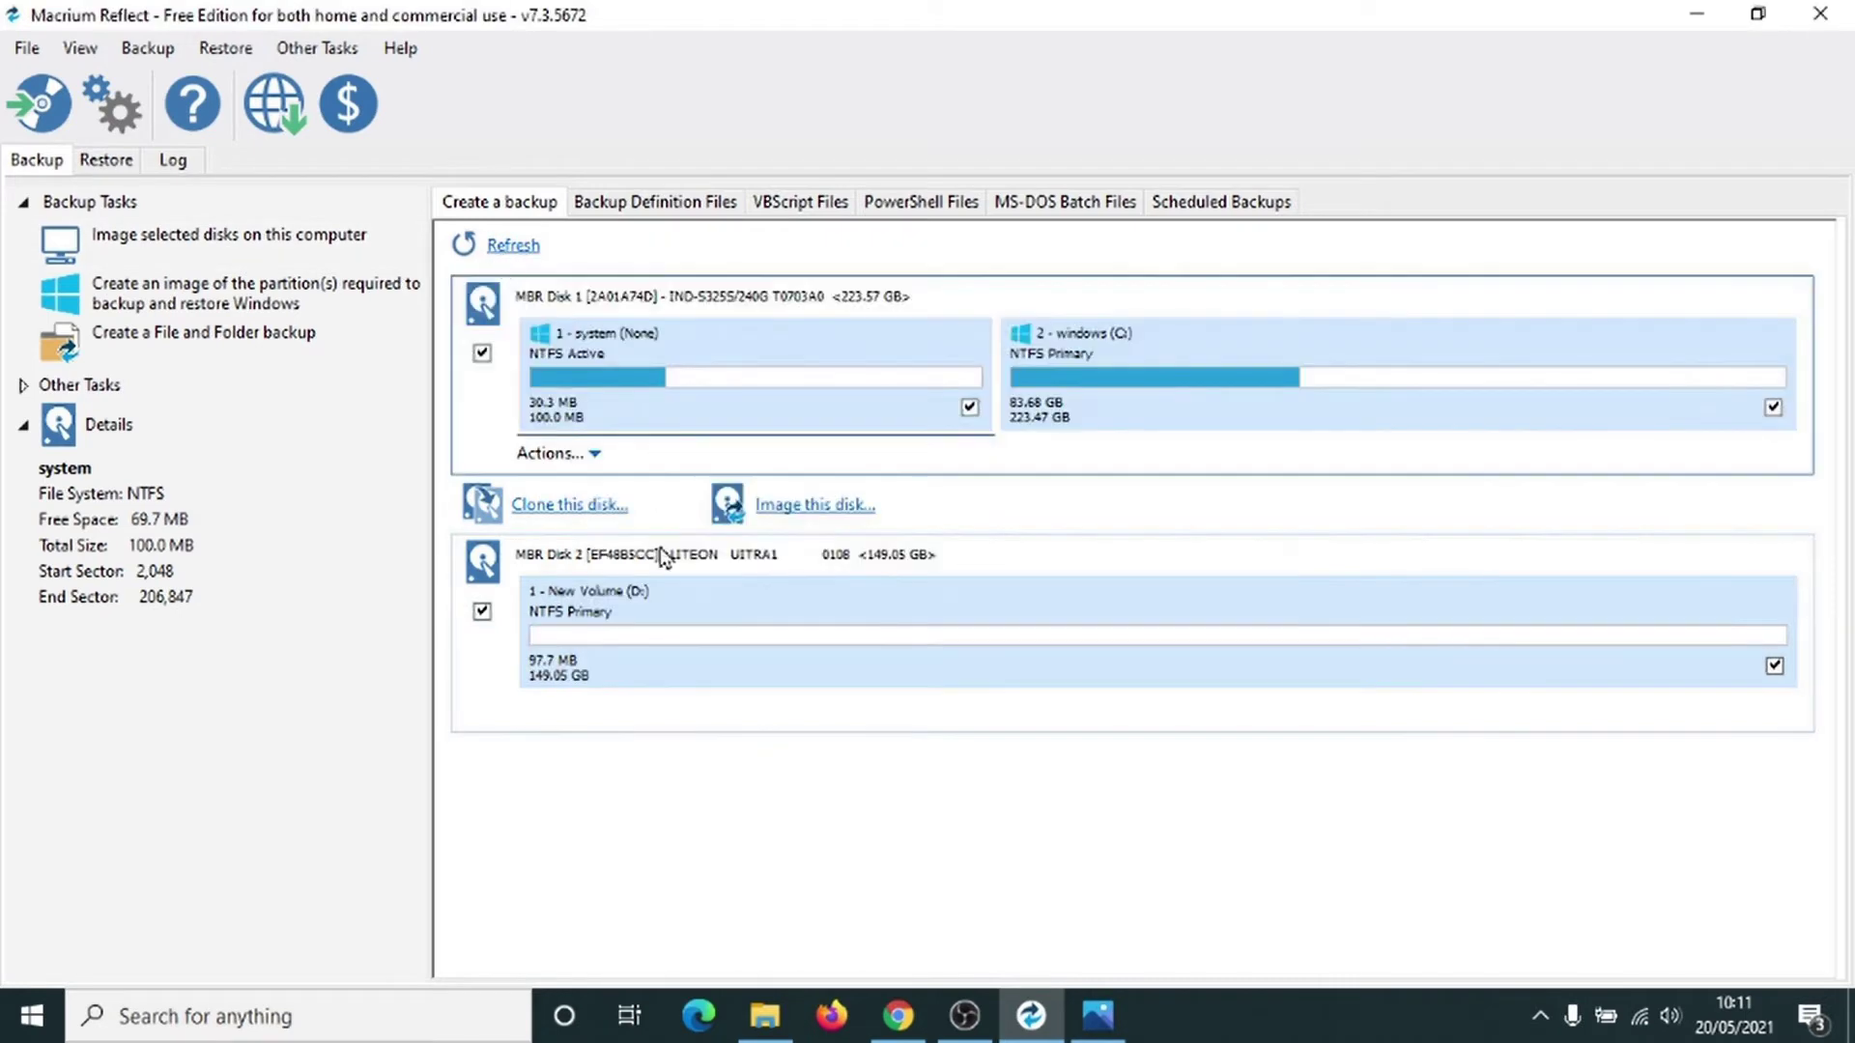
{"action": "left_click", "coordinate": [799, 625]}
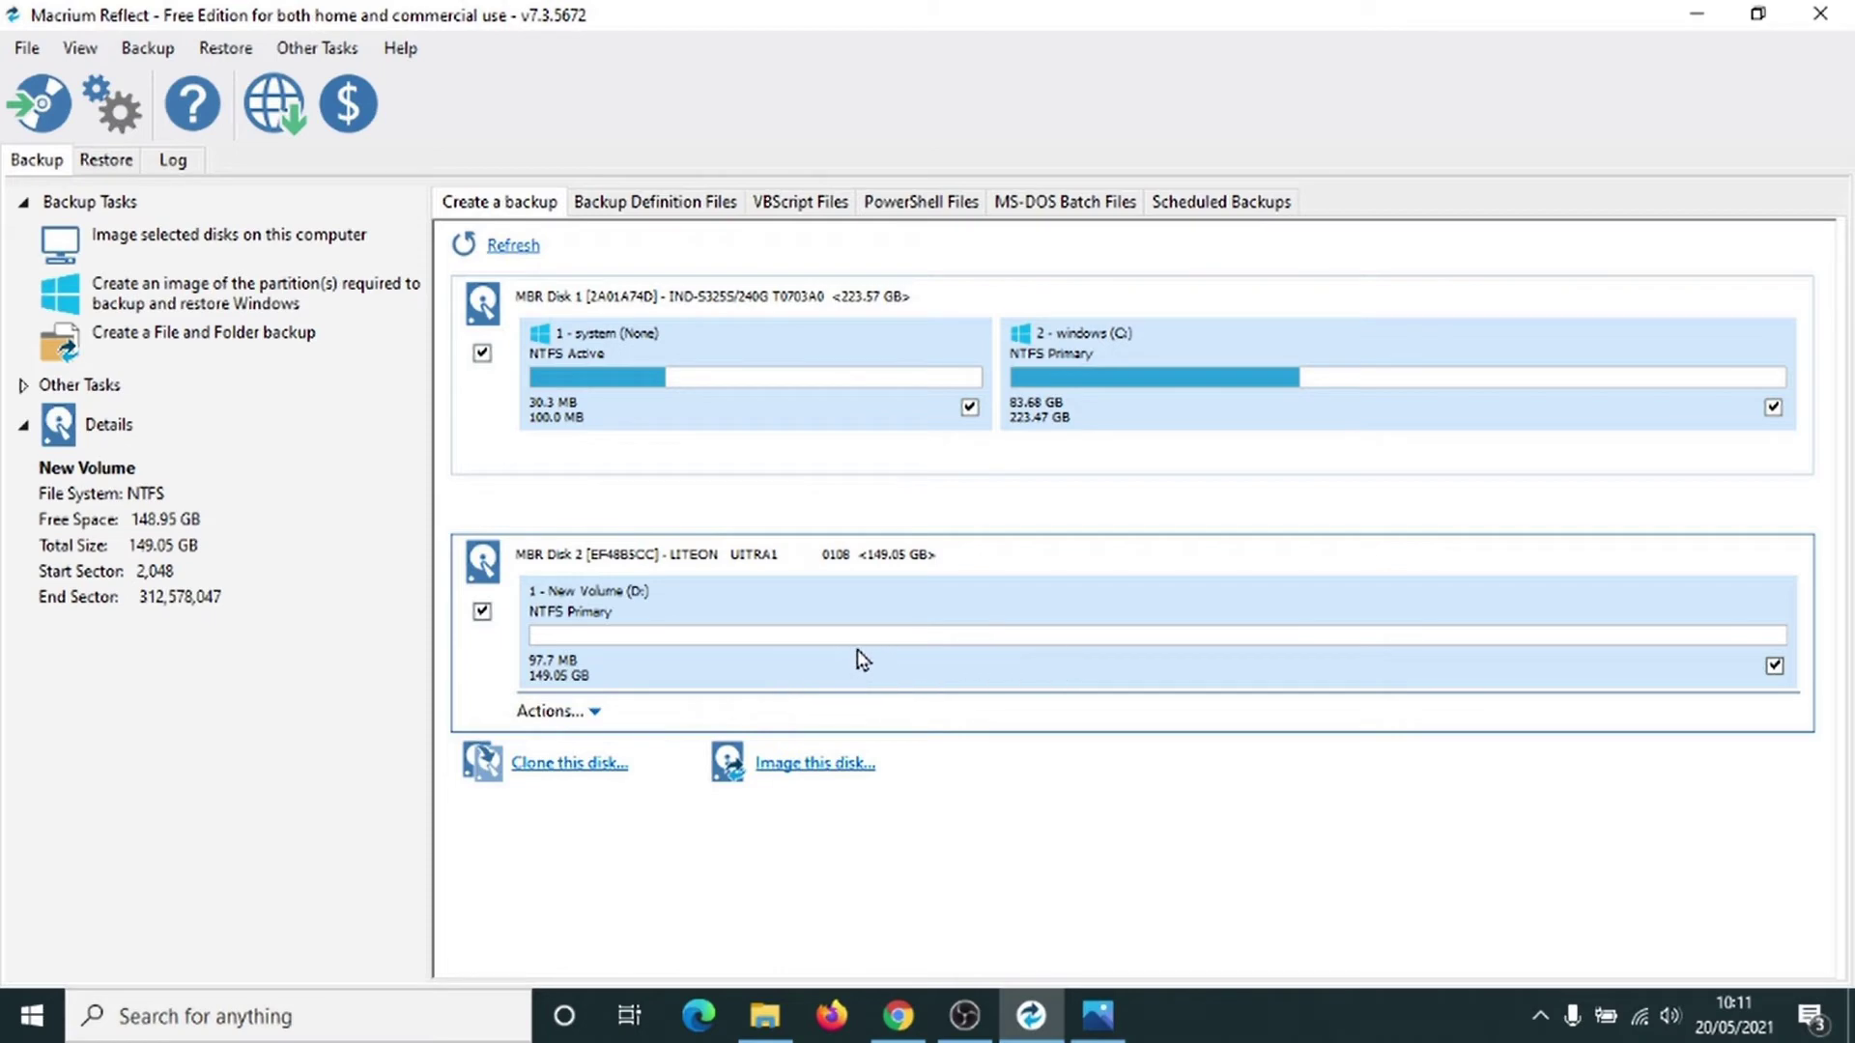
{"action": "left_click", "coordinate": [541, 505]}
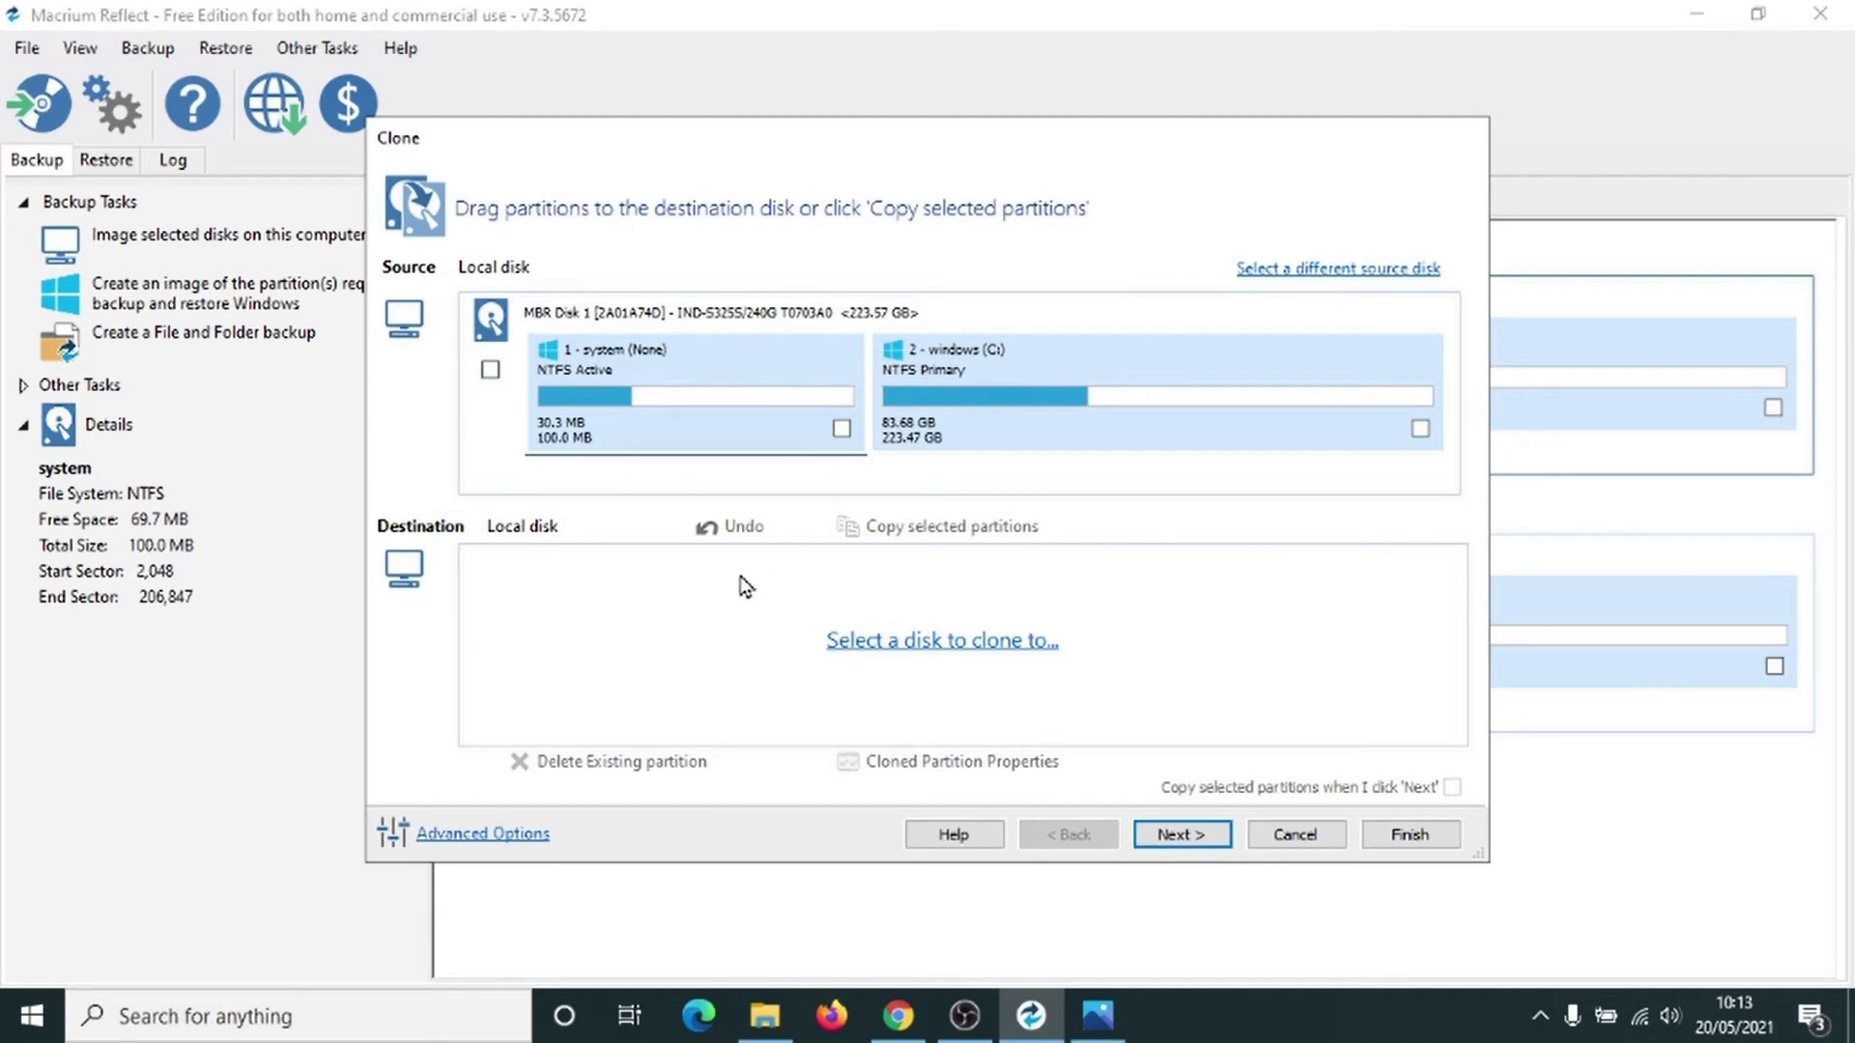
Step: Choose the 149.05 GB MBR Disk 2 as the clone destination
{"action": "left_click", "coordinate": [958, 642]}
{"action": "left_click", "coordinate": [783, 833]}
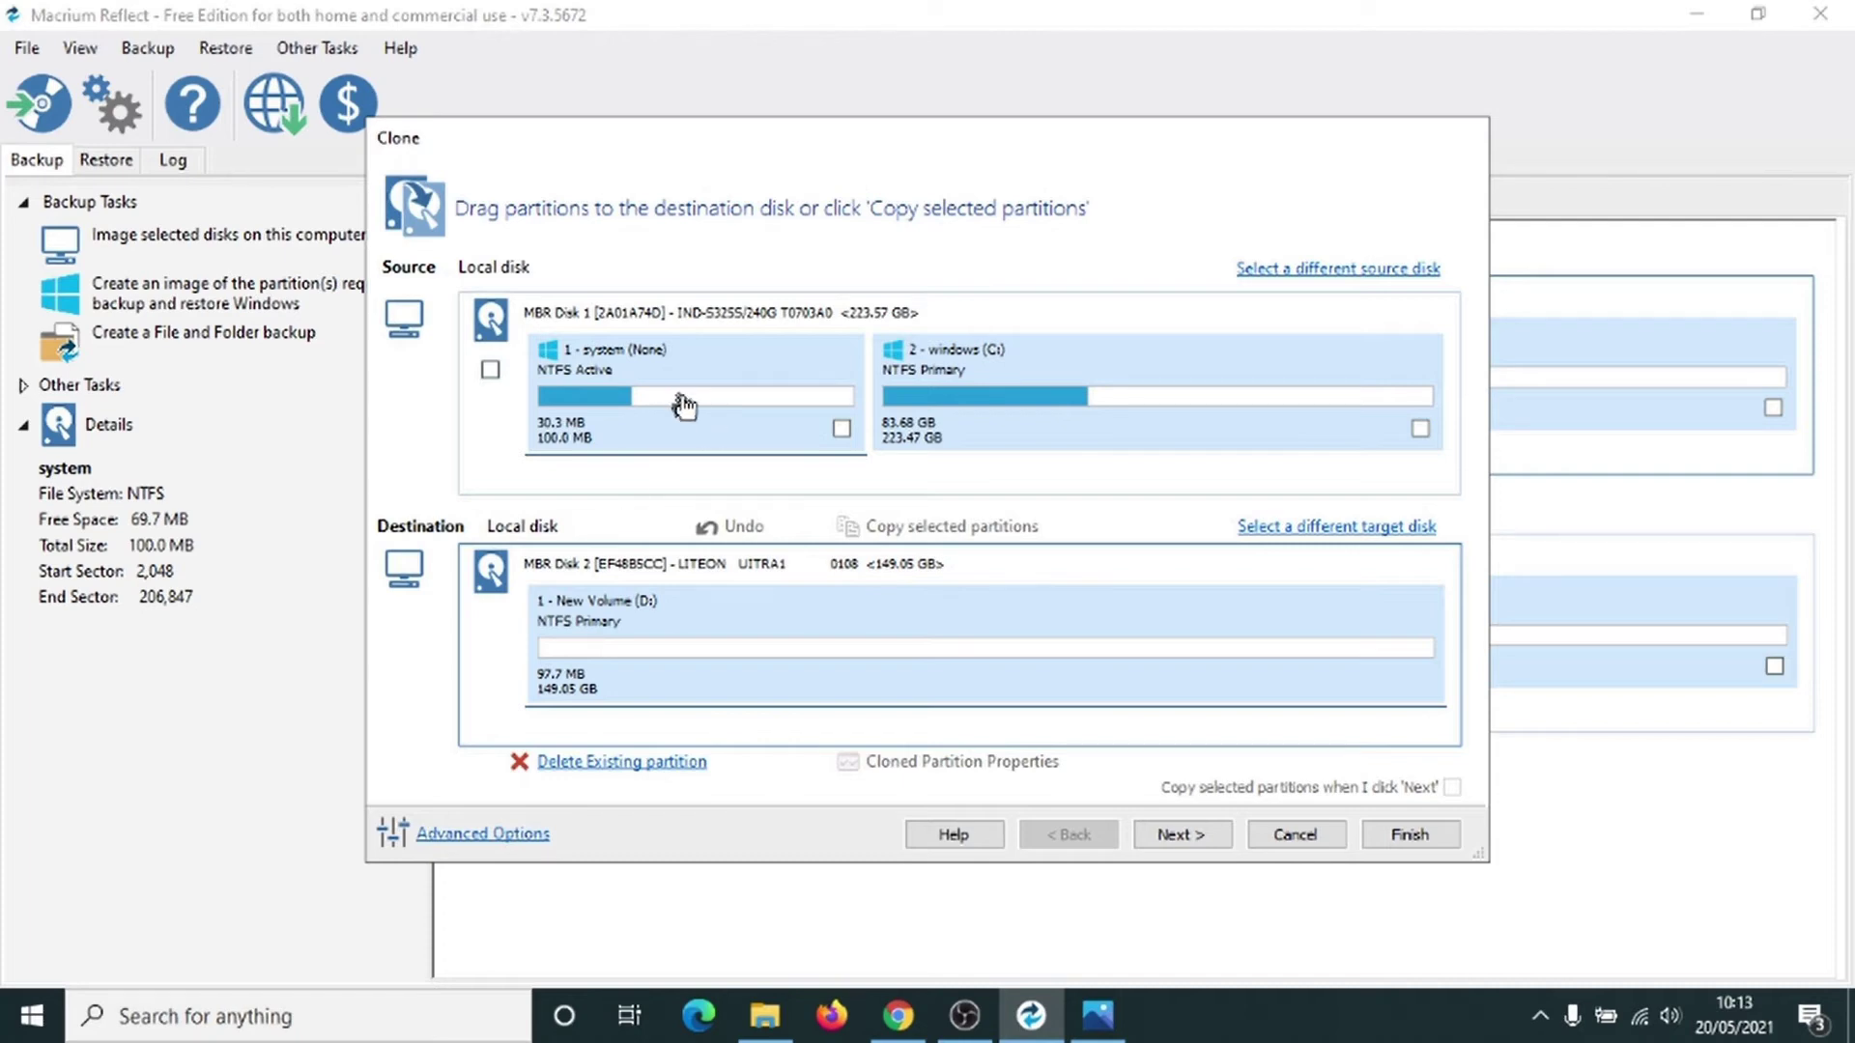
Step: Copy the system partition and then the windows (C:) partition into Disk 2's free space
{"action": "left_click_drag", "start_coordinate": [683, 407], "coordinate": [691, 654]}
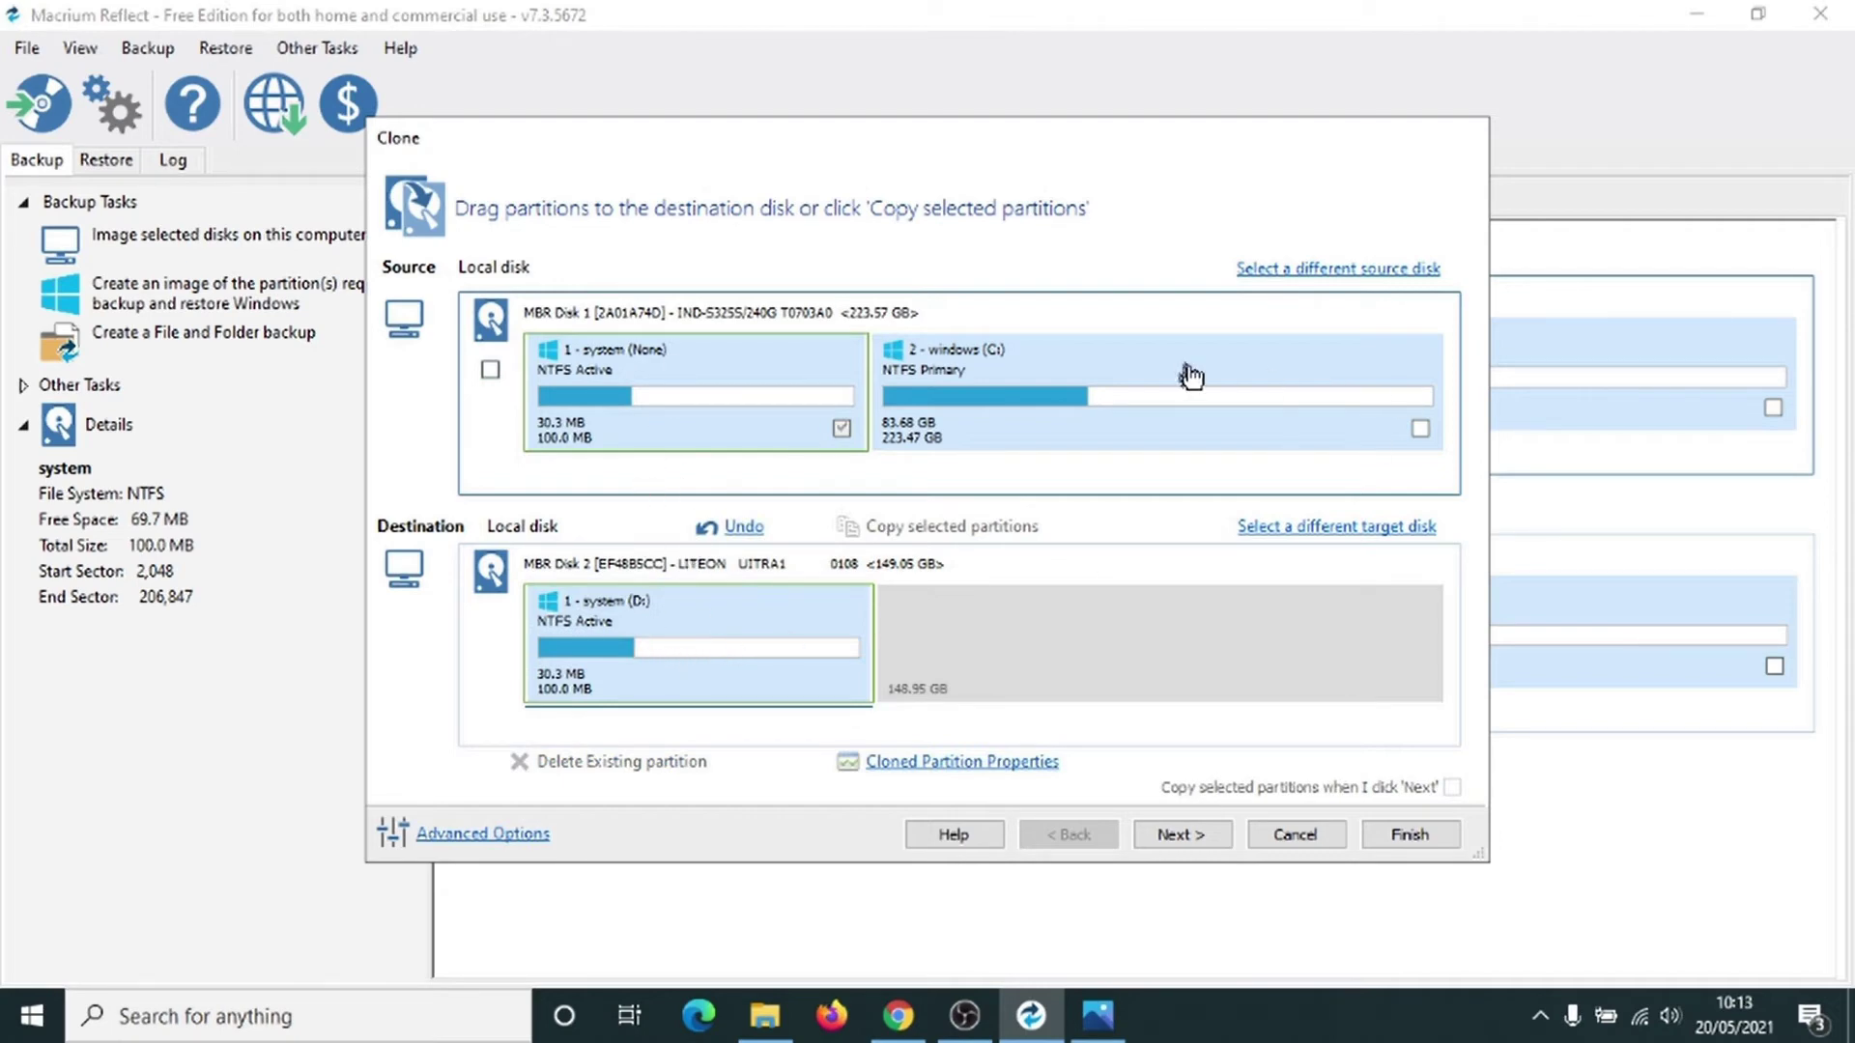
{"action": "left_click", "coordinate": [1019, 409]}
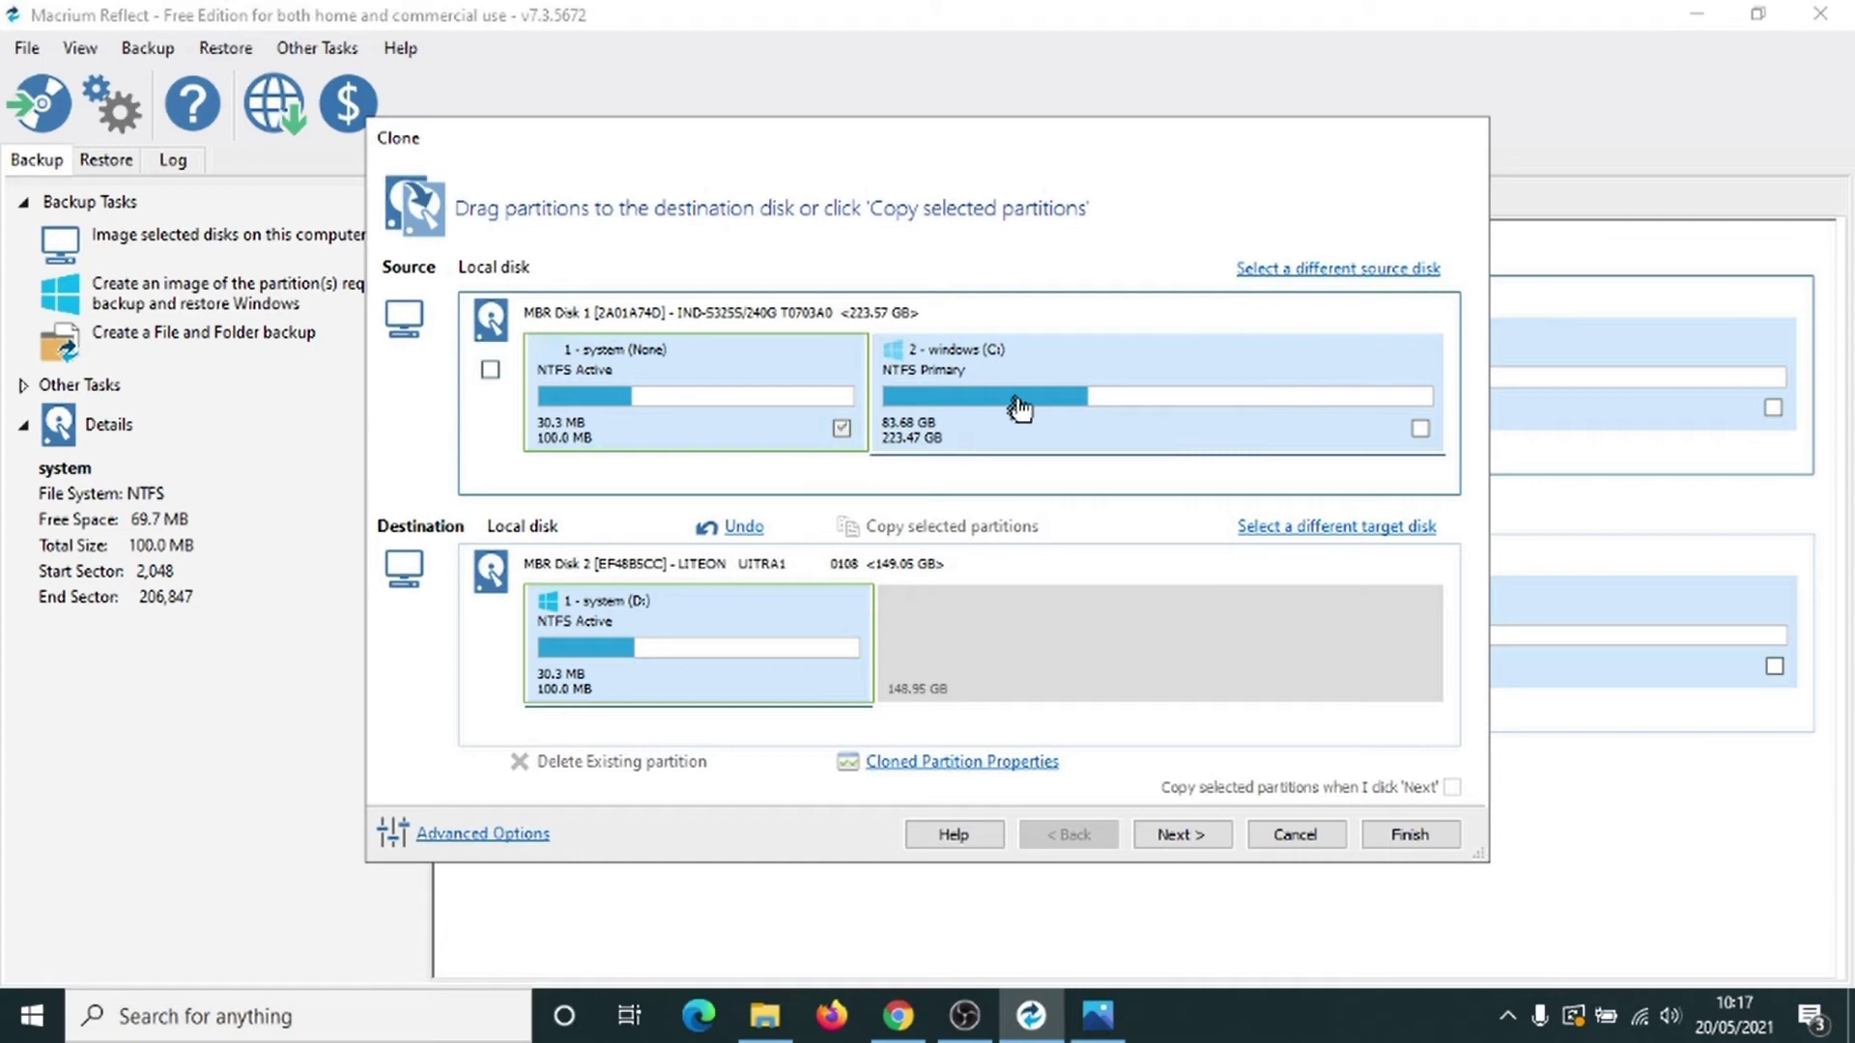
{"action": "left_click_drag", "start_coordinate": [1019, 409], "coordinate": [1022, 645]}
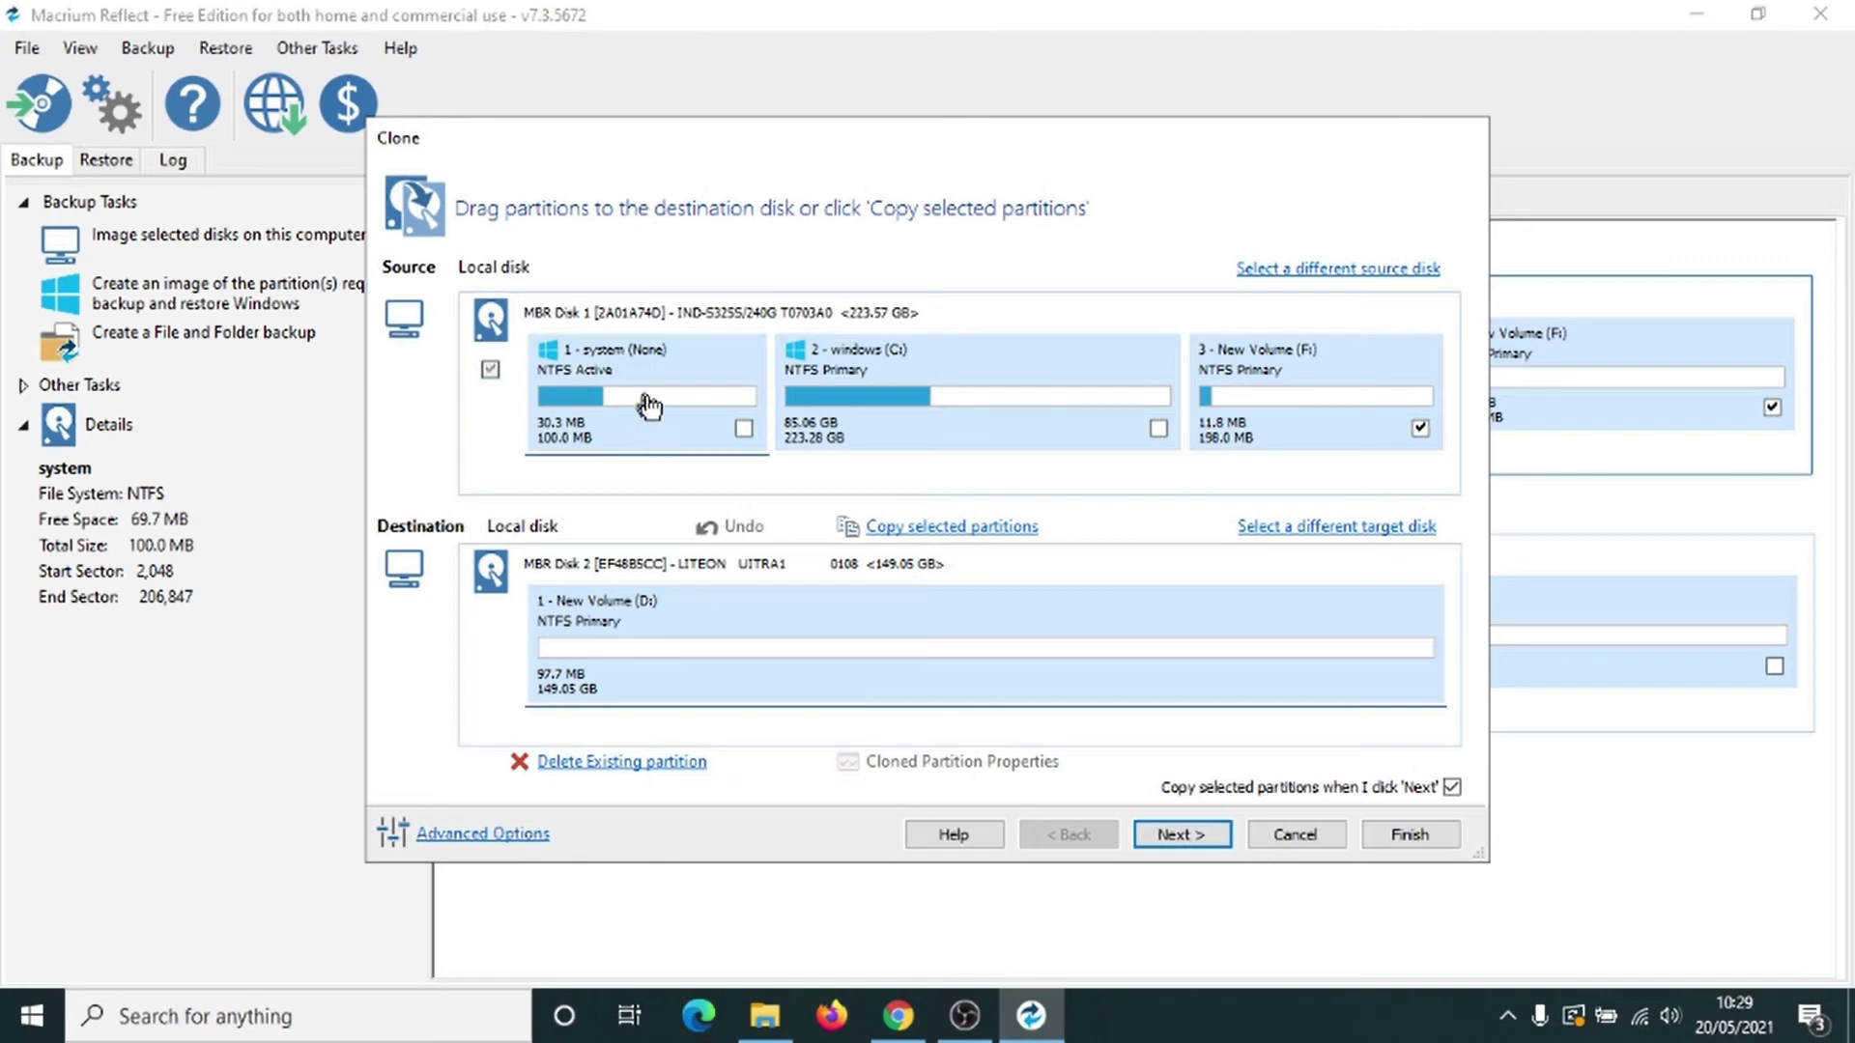
Step: Try placing system, windows and New Volume (F:) on Disk 2, then undo back to the original layout
{"action": "left_click_drag", "start_coordinate": [626, 404], "coordinate": [646, 661]}
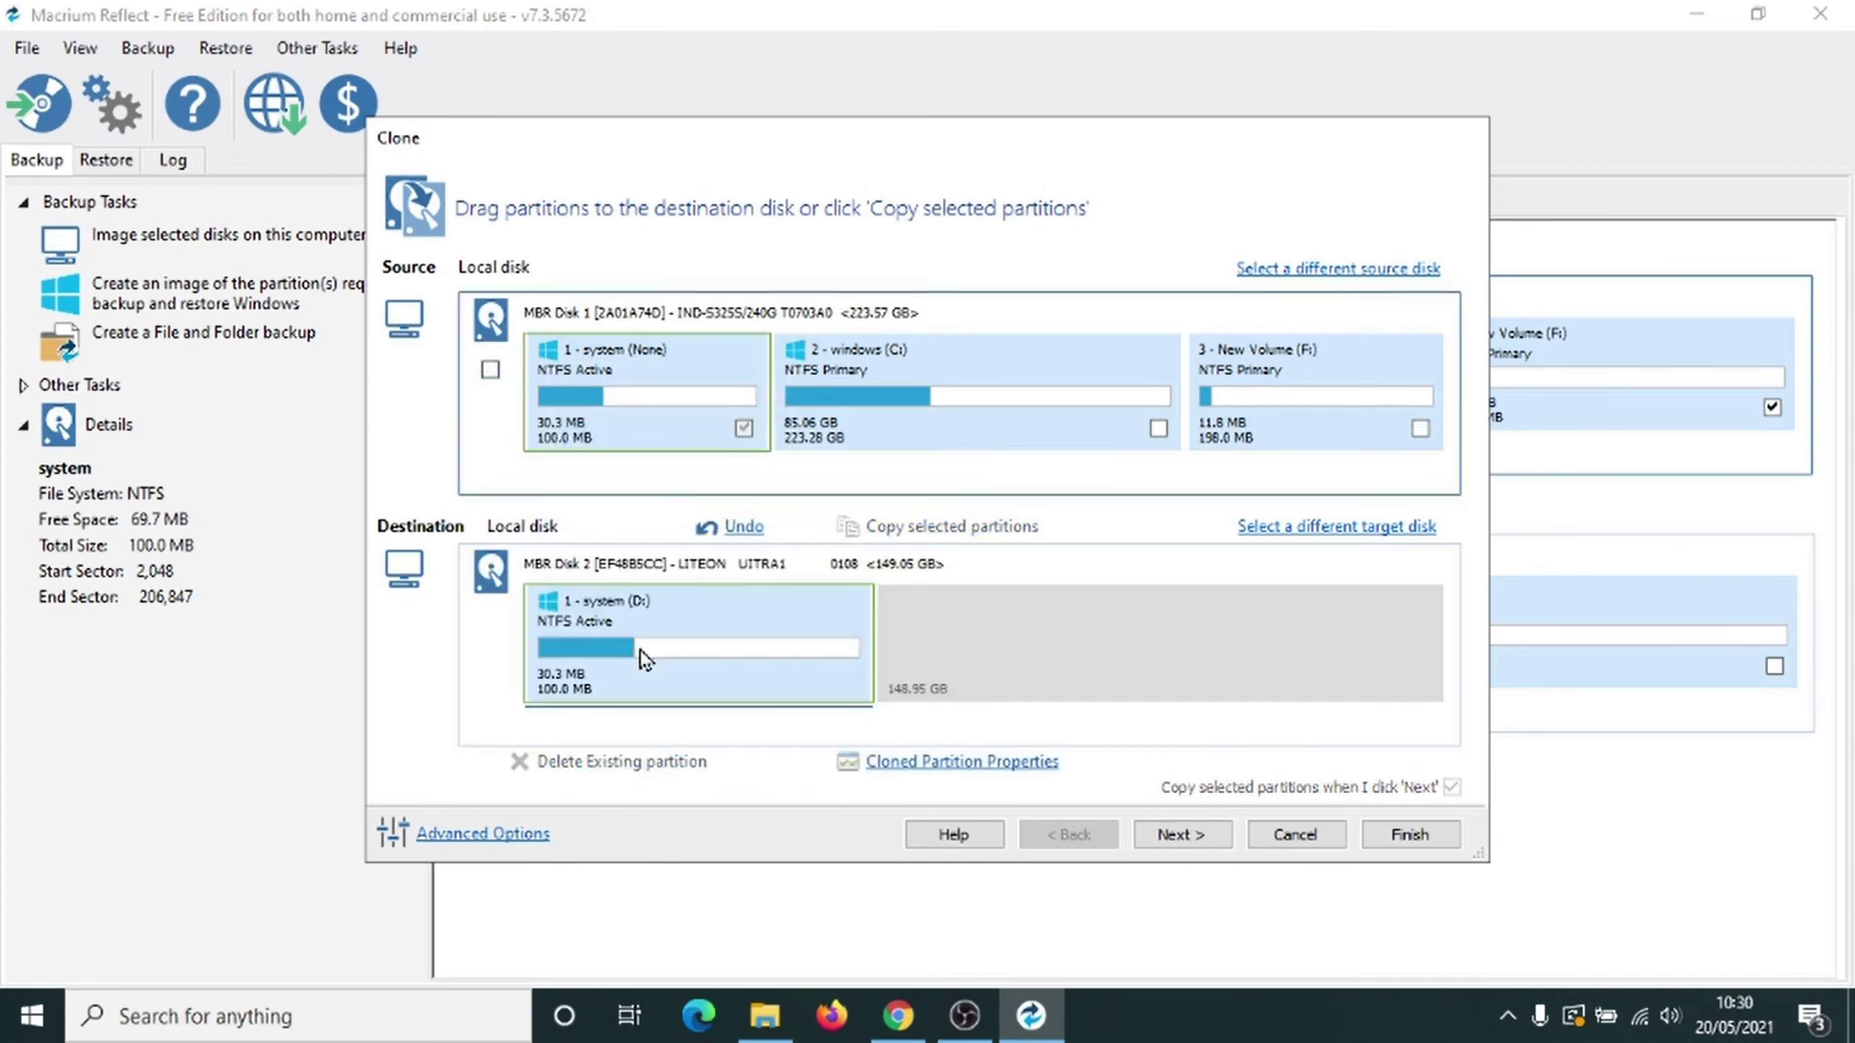
{"action": "left_click_drag", "start_coordinate": [906, 392], "coordinate": [1034, 653]}
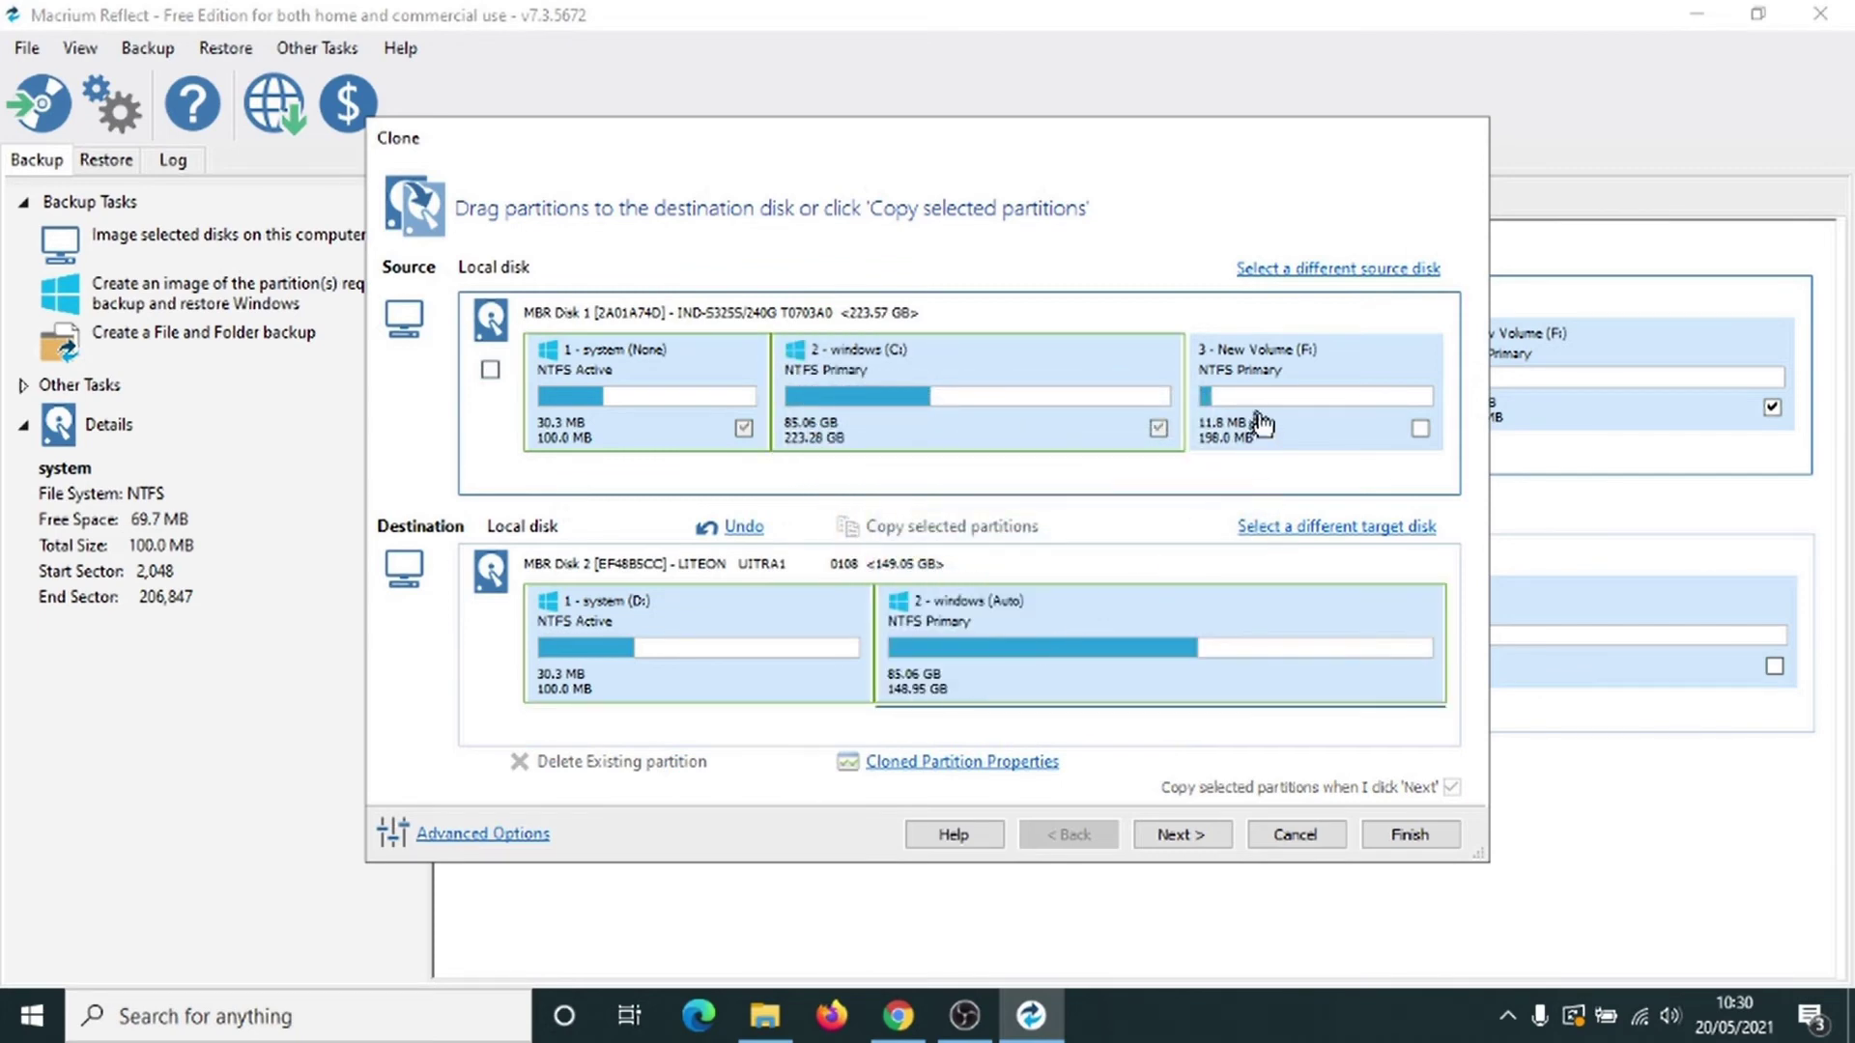
{"action": "mouse_move", "coordinate": [1261, 417]}
{"action": "left_mouse_down"}
{"action": "mouse_move", "coordinate": [1271, 596]}
{"action": "mouse_move", "coordinate": [1284, 397]}
{"action": "mouse_move", "coordinate": [1284, 633]}
{"action": "mouse_move", "coordinate": [1288, 377]}
{"action": "mouse_move", "coordinate": [1288, 498]}
{"action": "mouse_move", "coordinate": [1284, 405]}
{"action": "left_mouse_up"}
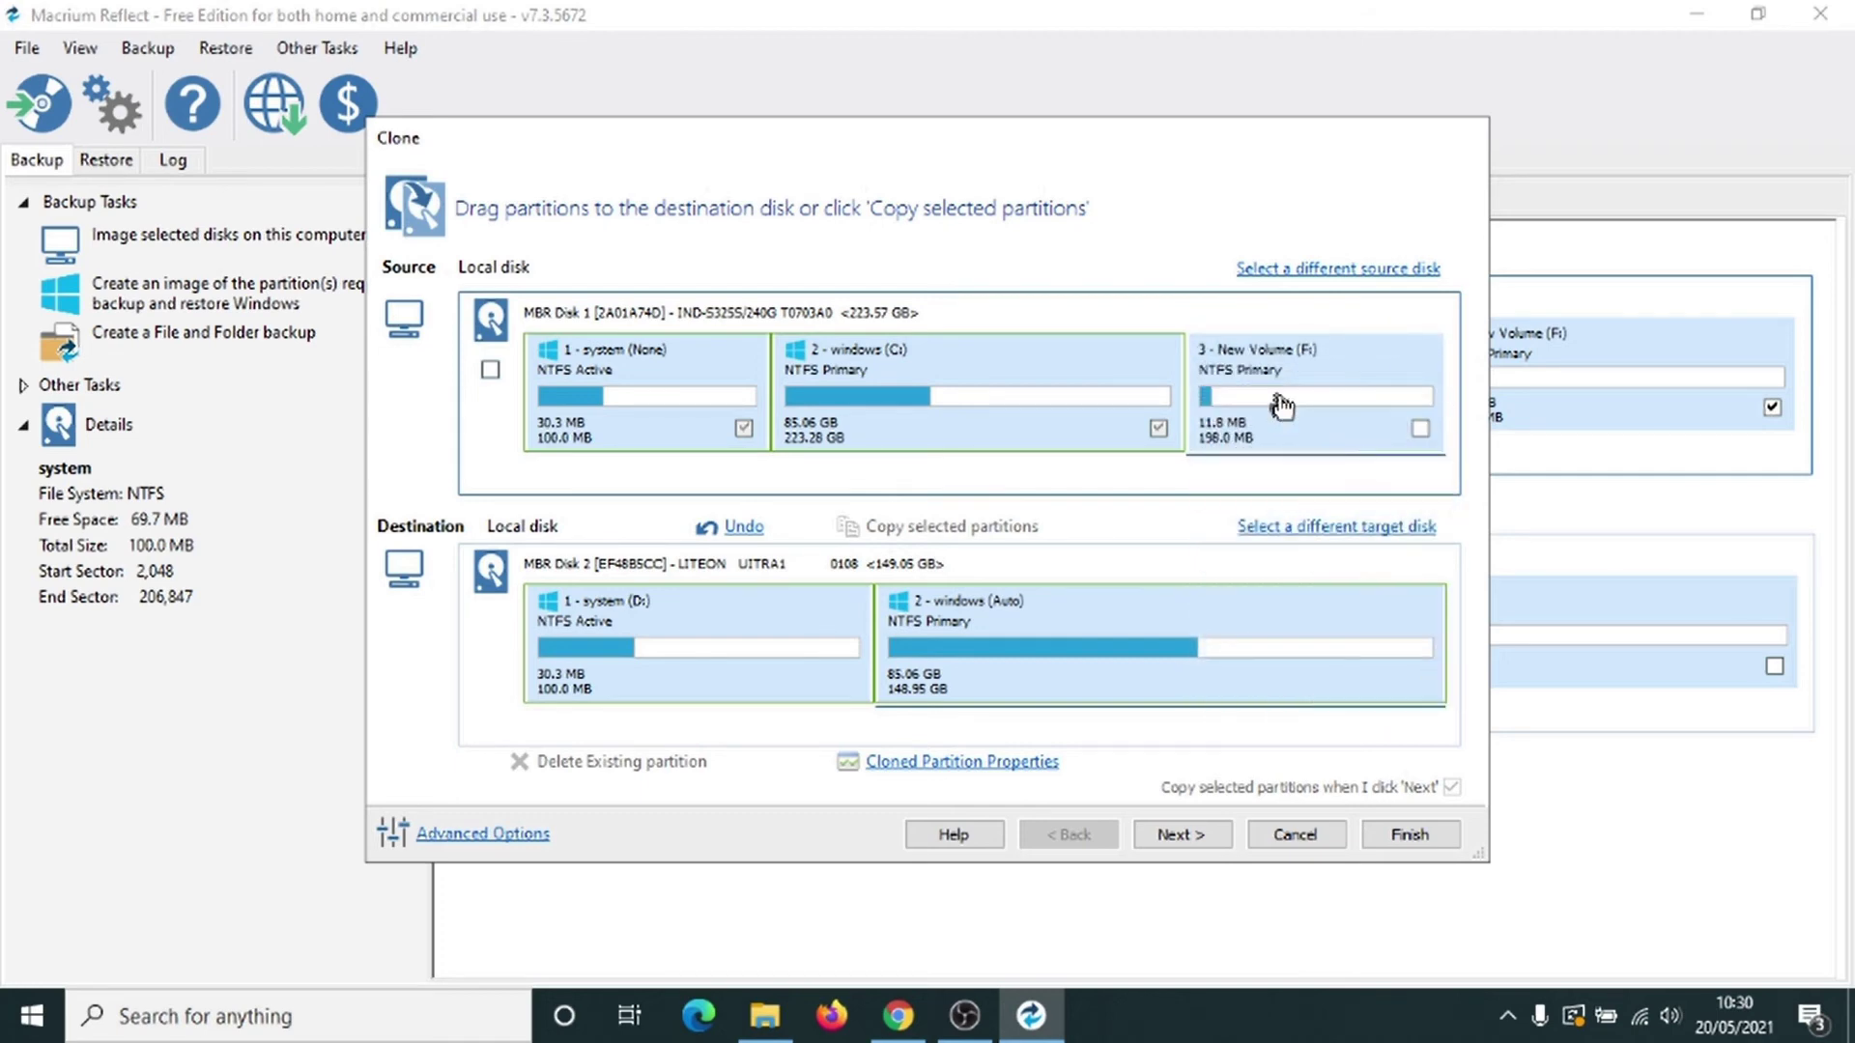
{"action": "left_click", "coordinate": [740, 530]}
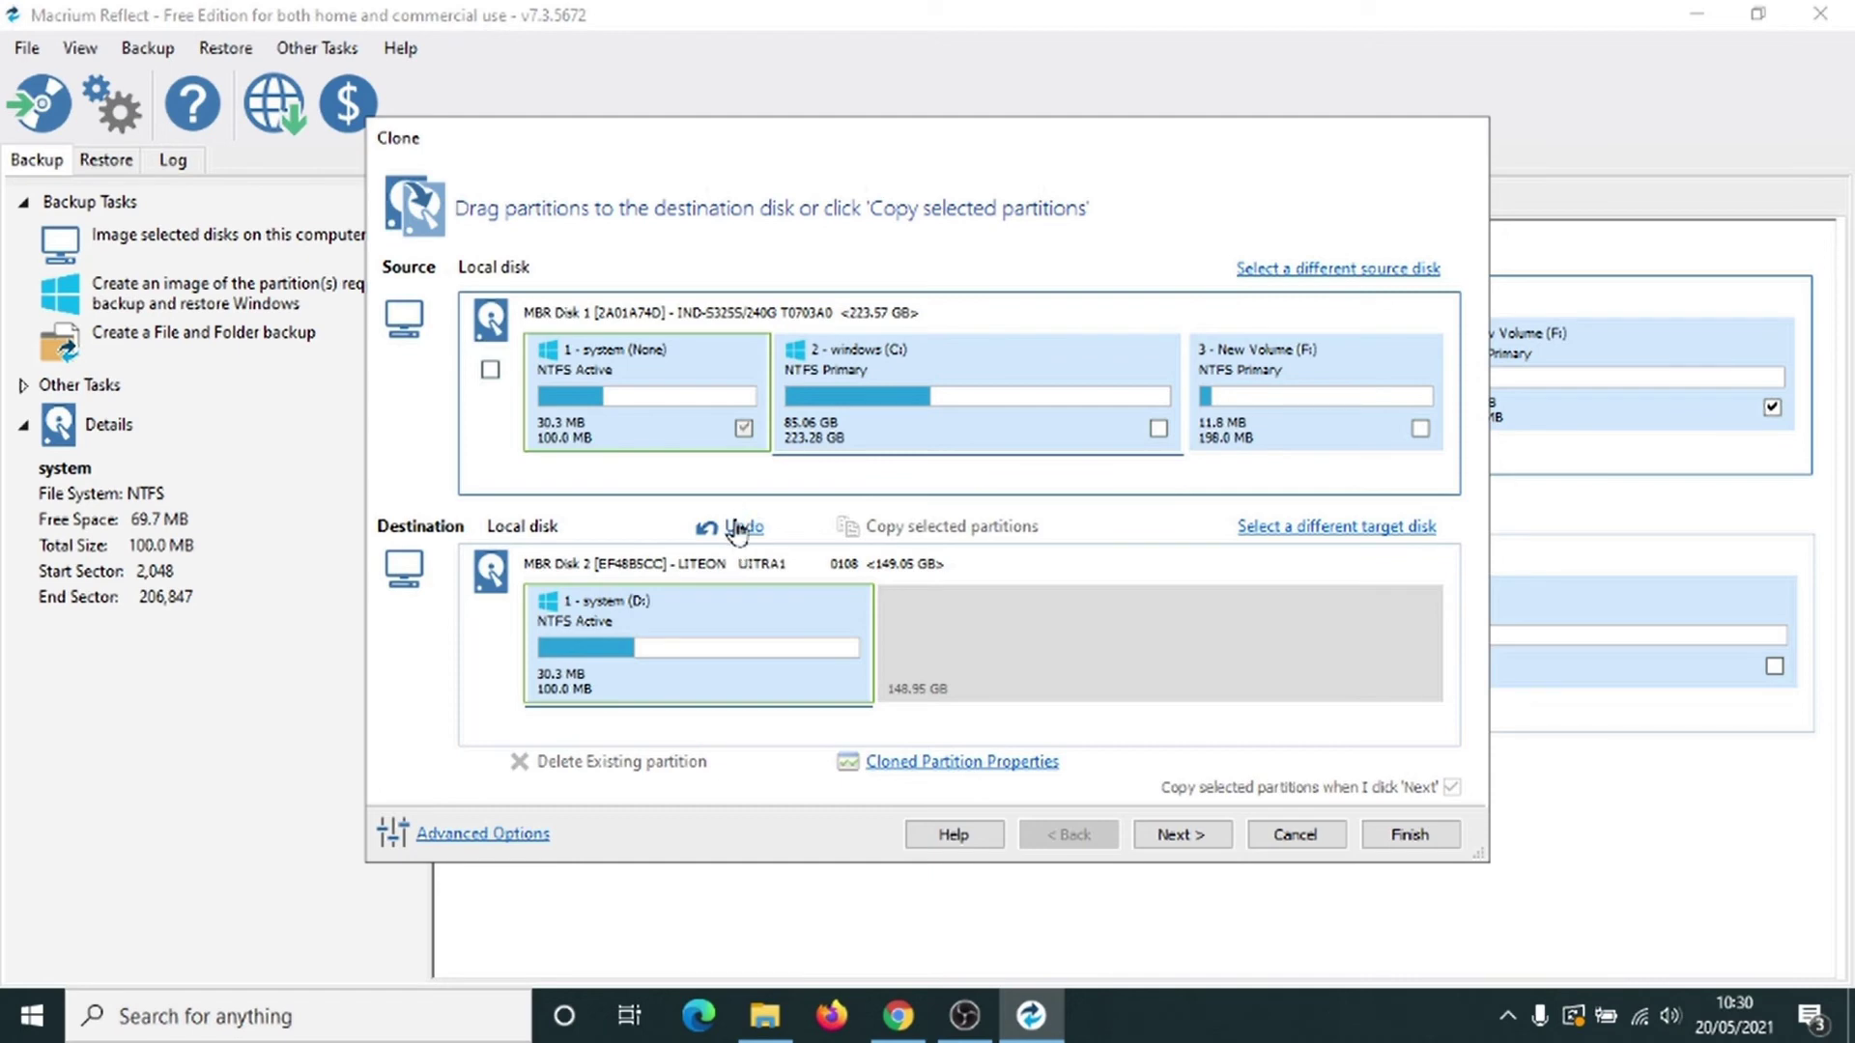
{"action": "left_click", "coordinate": [740, 529]}
Step: Trial-copy the system, New Volume (F:) and windows partitions onto Disk 2 again
{"action": "left_click_drag", "start_coordinate": [638, 418], "coordinate": [643, 670]}
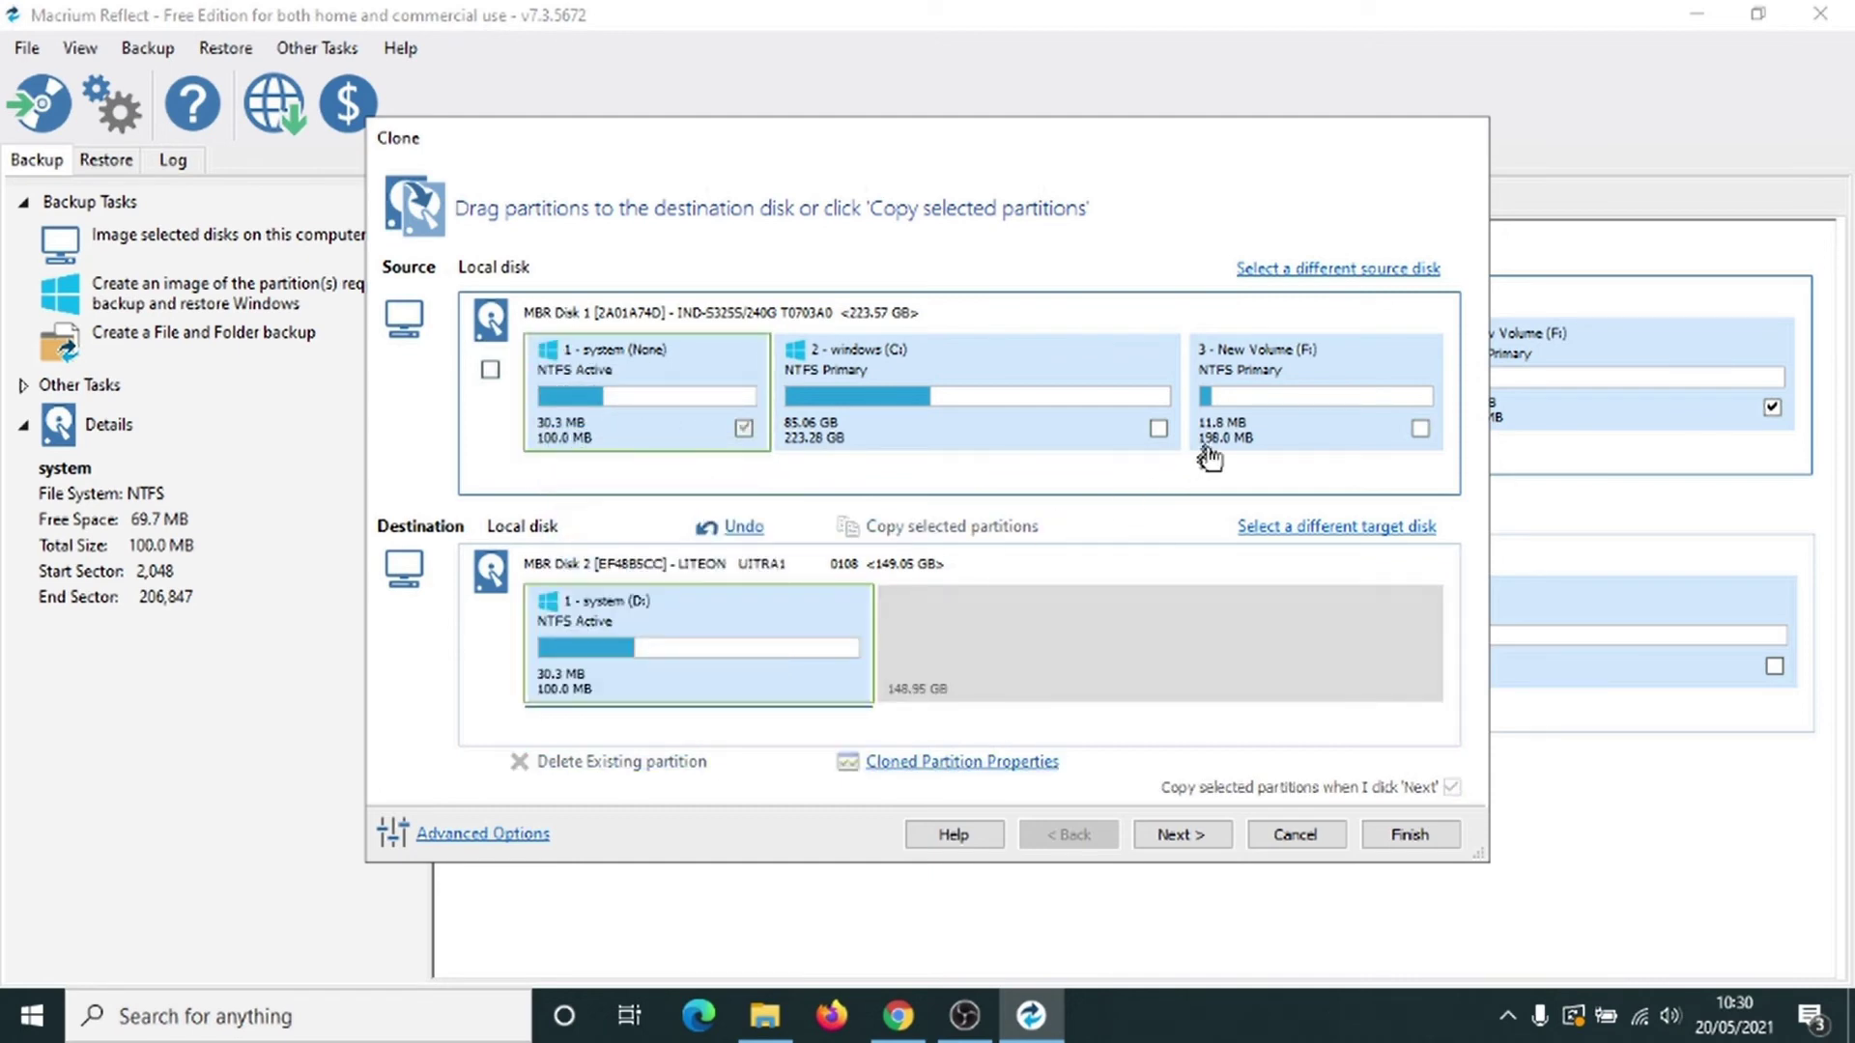
{"action": "left_click_drag", "start_coordinate": [1289, 402], "coordinate": [1001, 650]}
{"action": "left_click_drag", "start_coordinate": [936, 431], "coordinate": [1240, 678]}
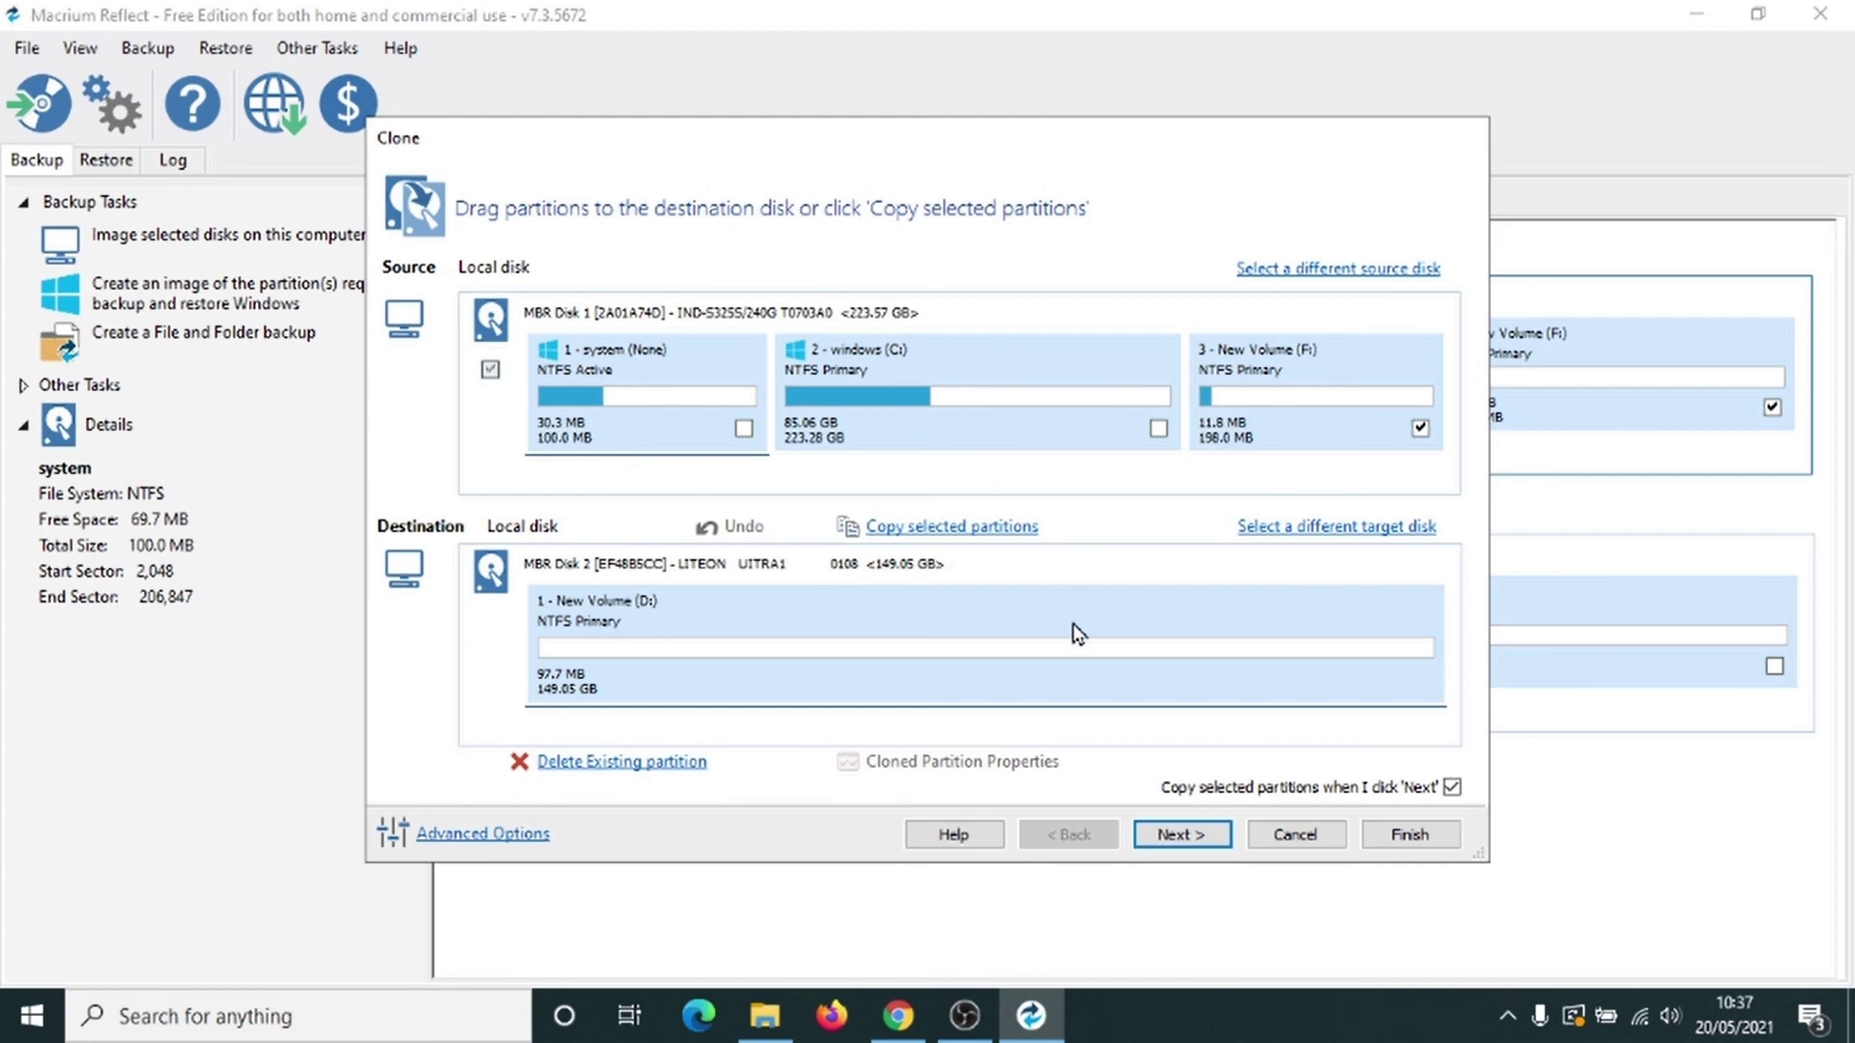
Step: Place the 100.0 MB system and 148.95 GB windows partitions on Disk 2, then try adding New Volume (F:)
{"action": "left_click_drag", "start_coordinate": [634, 398], "coordinate": [641, 664]}
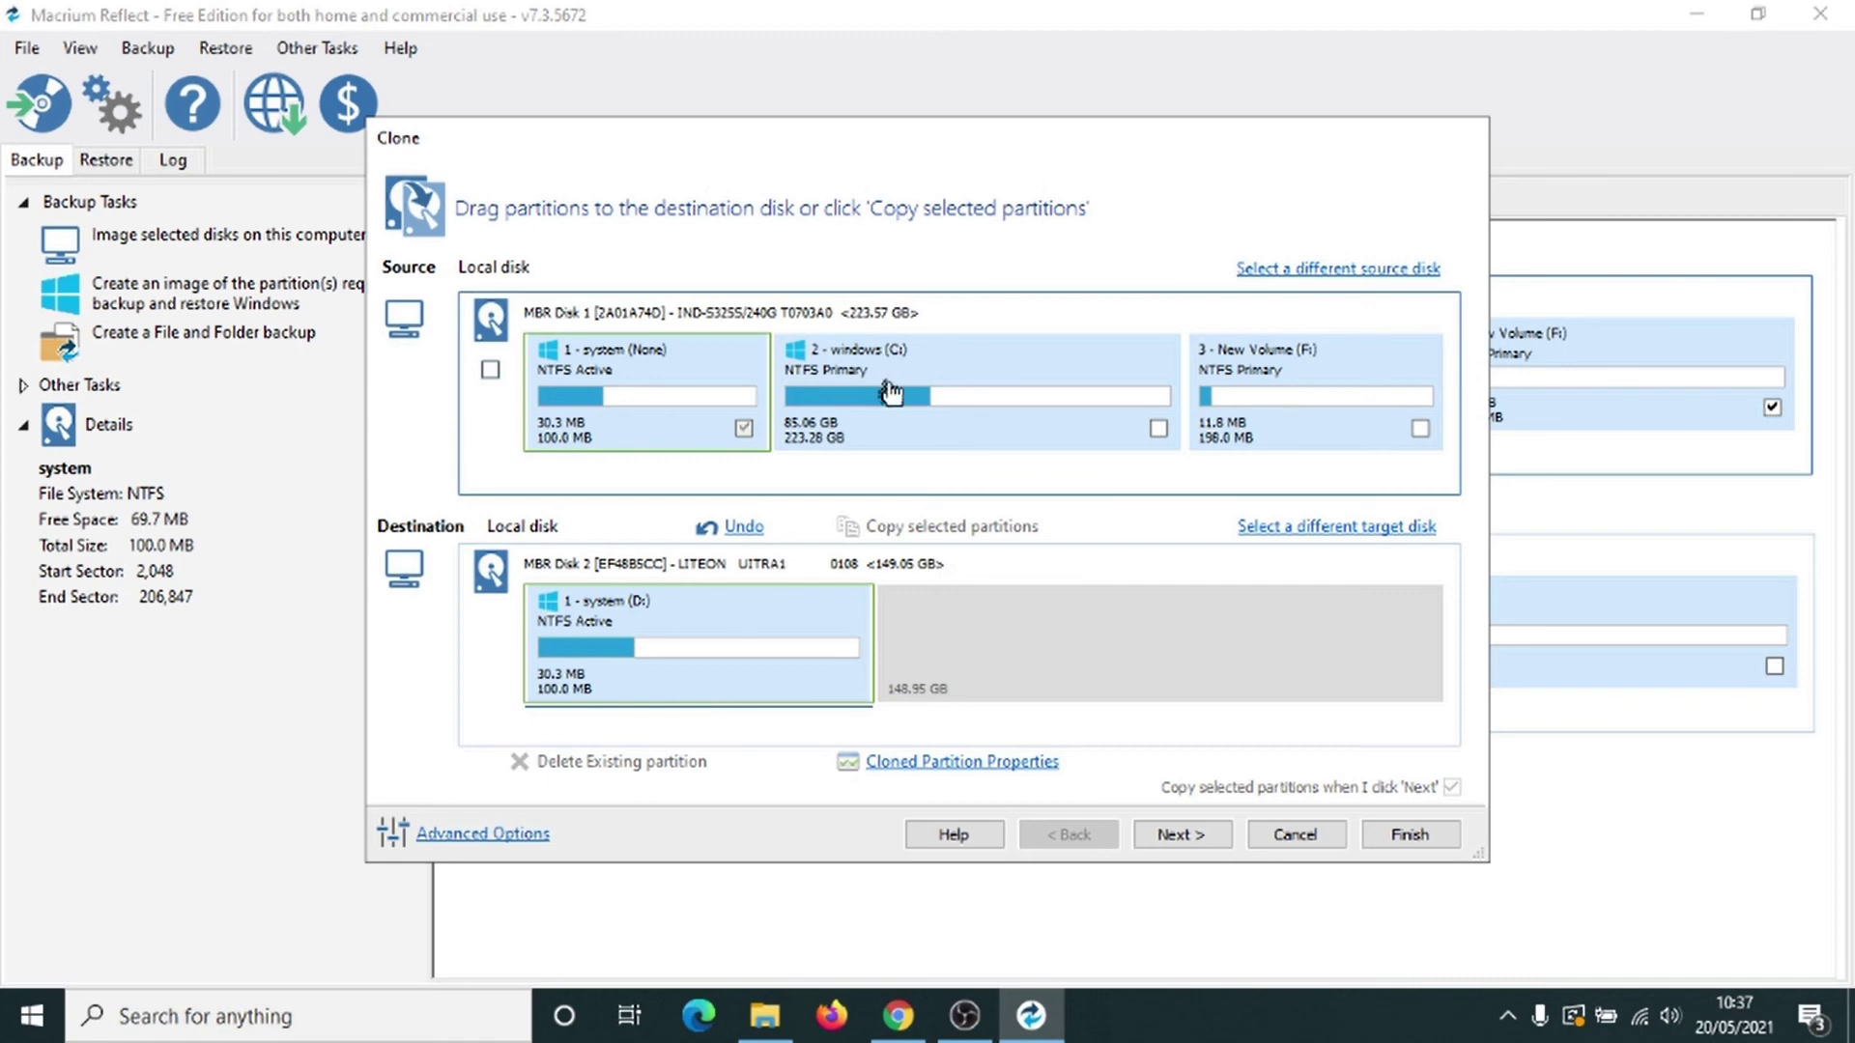
{"action": "left_click_drag", "start_coordinate": [890, 391], "coordinate": [1005, 632]}
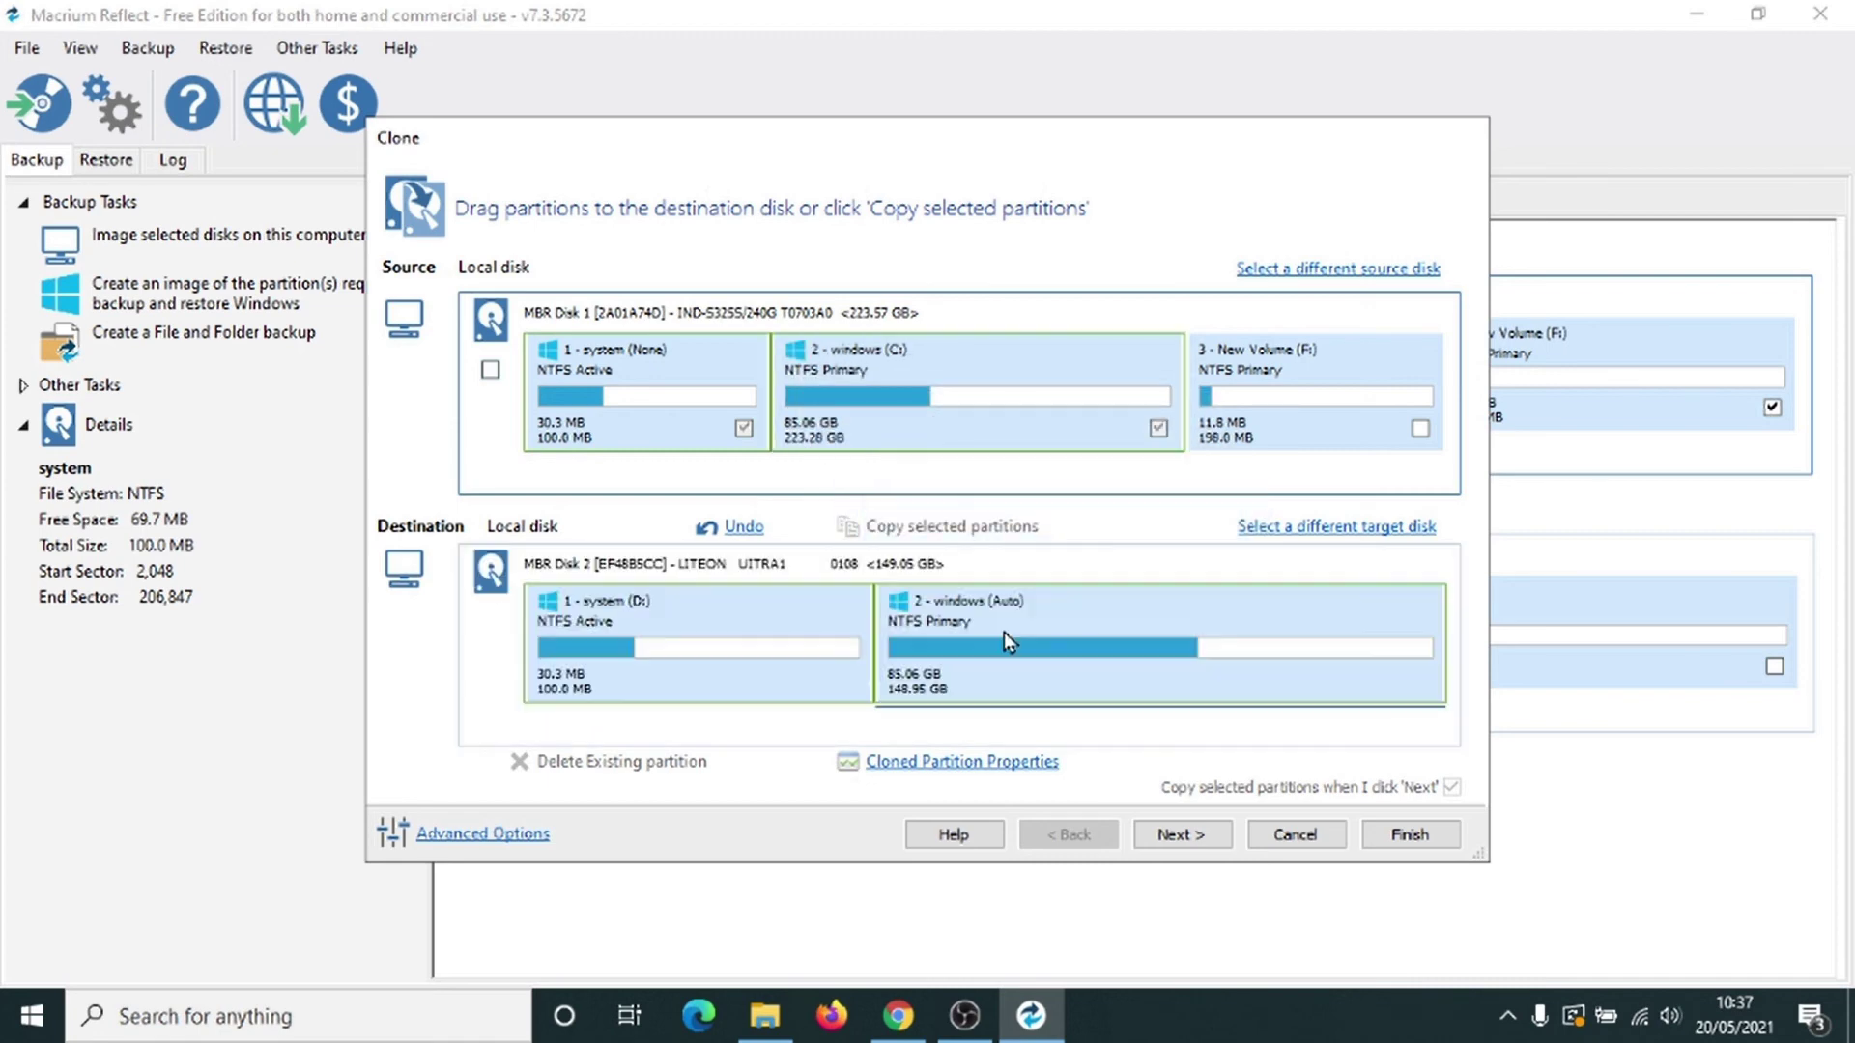
{"action": "mouse_move", "coordinate": [1233, 426]}
{"action": "left_mouse_down"}
{"action": "mouse_move", "coordinate": [1250, 467]}
{"action": "mouse_move", "coordinate": [1242, 423]}
{"action": "left_mouse_up"}
Step: In Cloned Partition Properties, shrink windows to 148.76 GB, then place New Volume (F:) in the freed space
{"action": "left_click", "coordinate": [927, 773]}
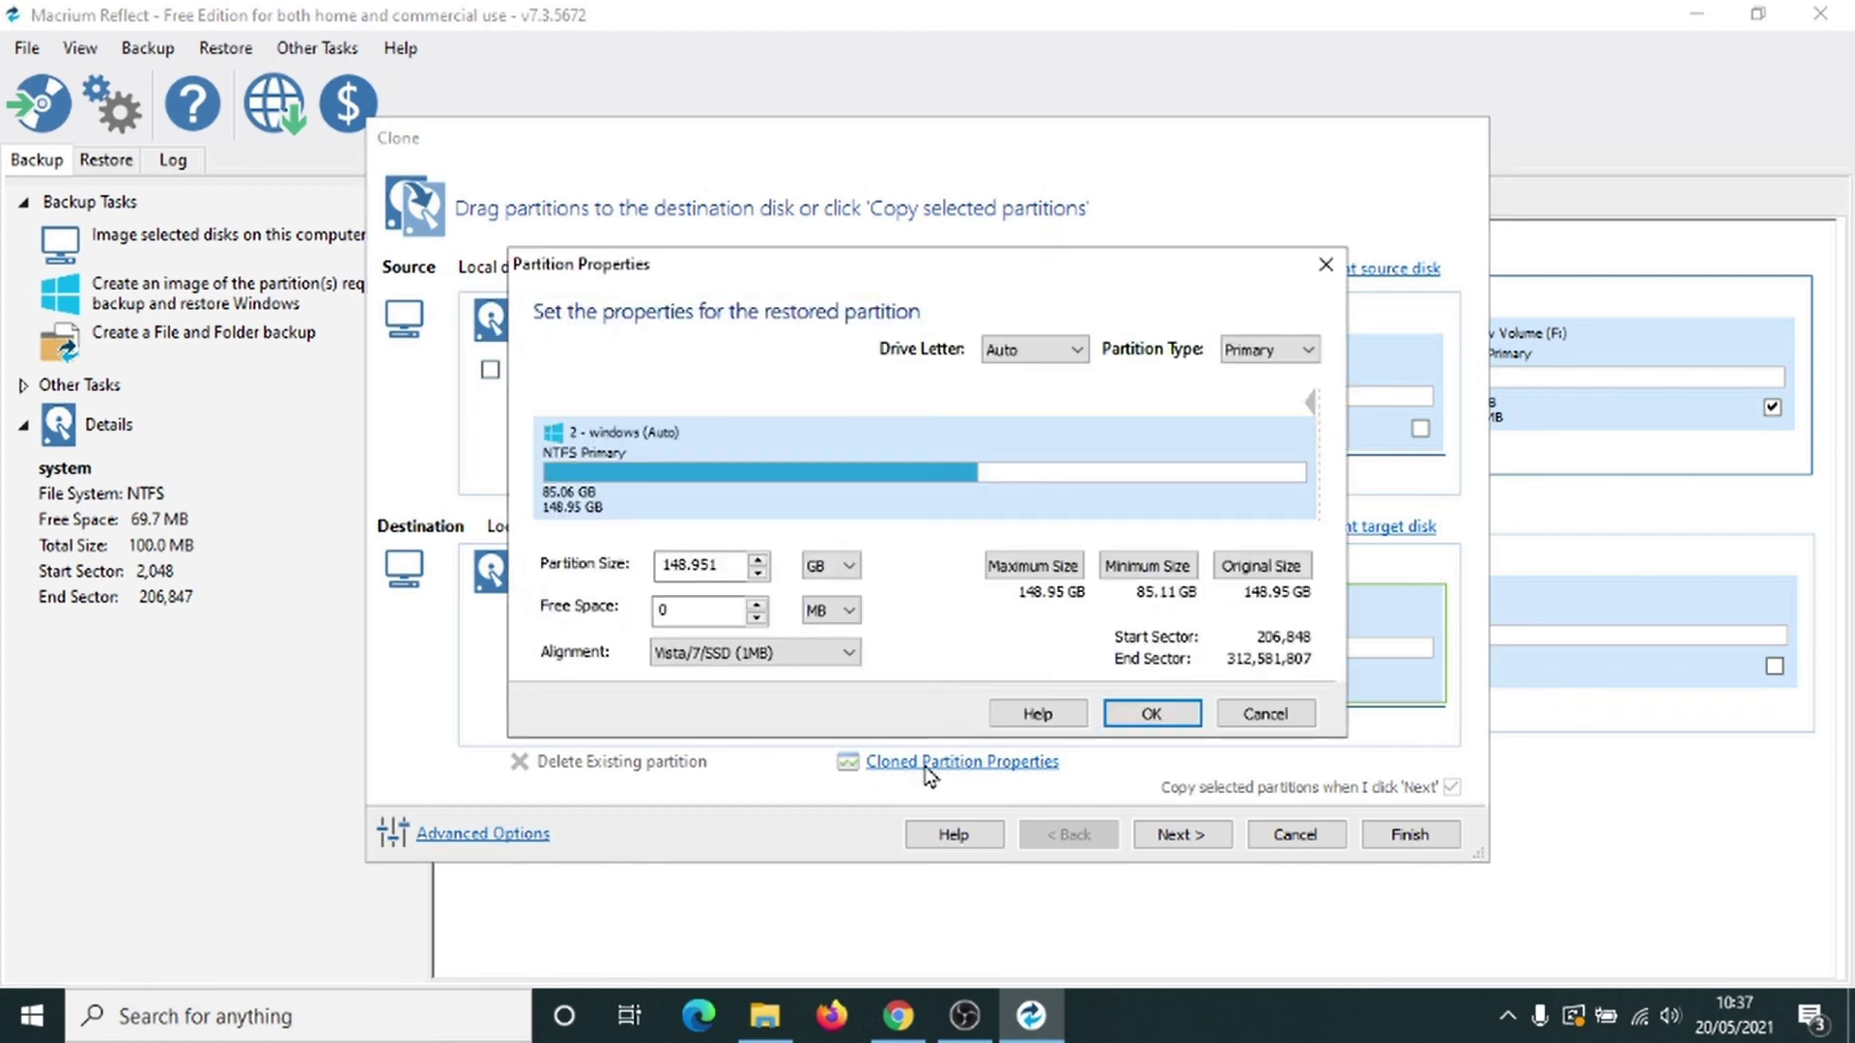
{"action": "left_click_drag", "start_coordinate": [857, 271], "coordinate": [592, 289]}
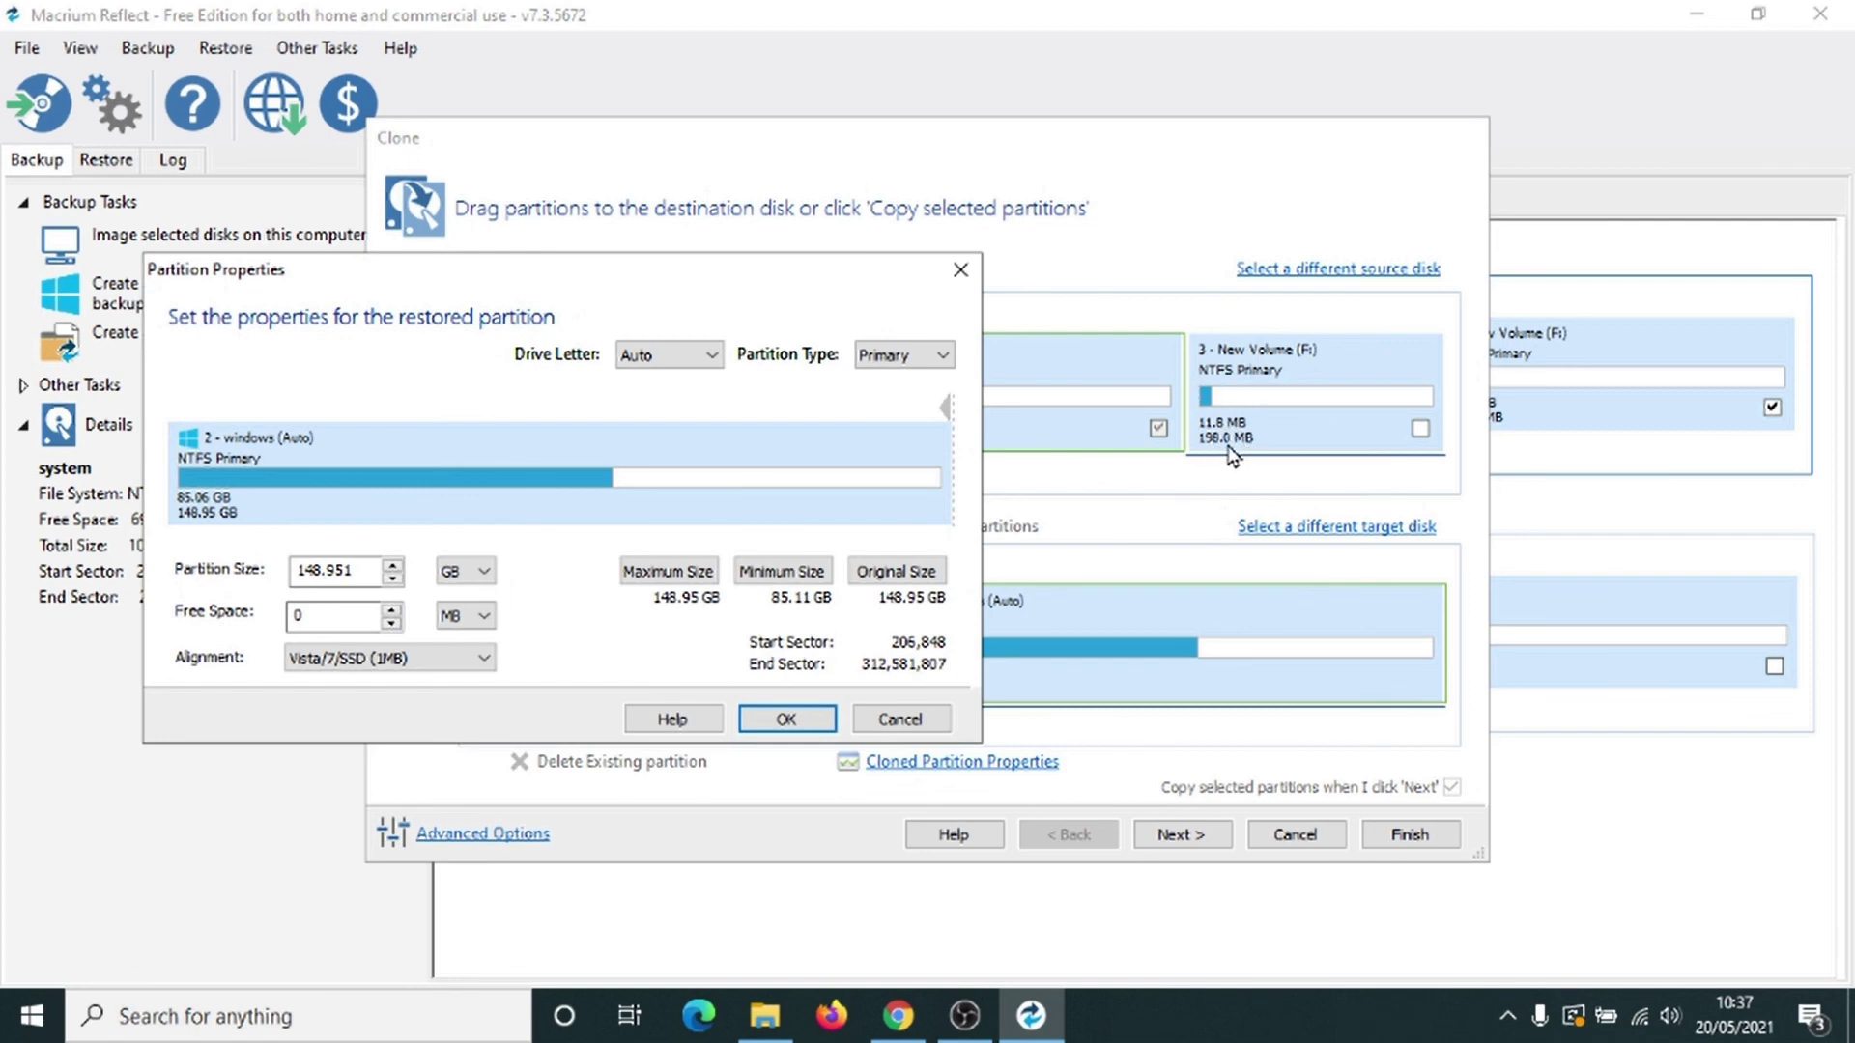
{"action": "left_click_drag", "start_coordinate": [550, 277], "coordinate": [811, 278]}
{"action": "left_click", "coordinate": [582, 615]}
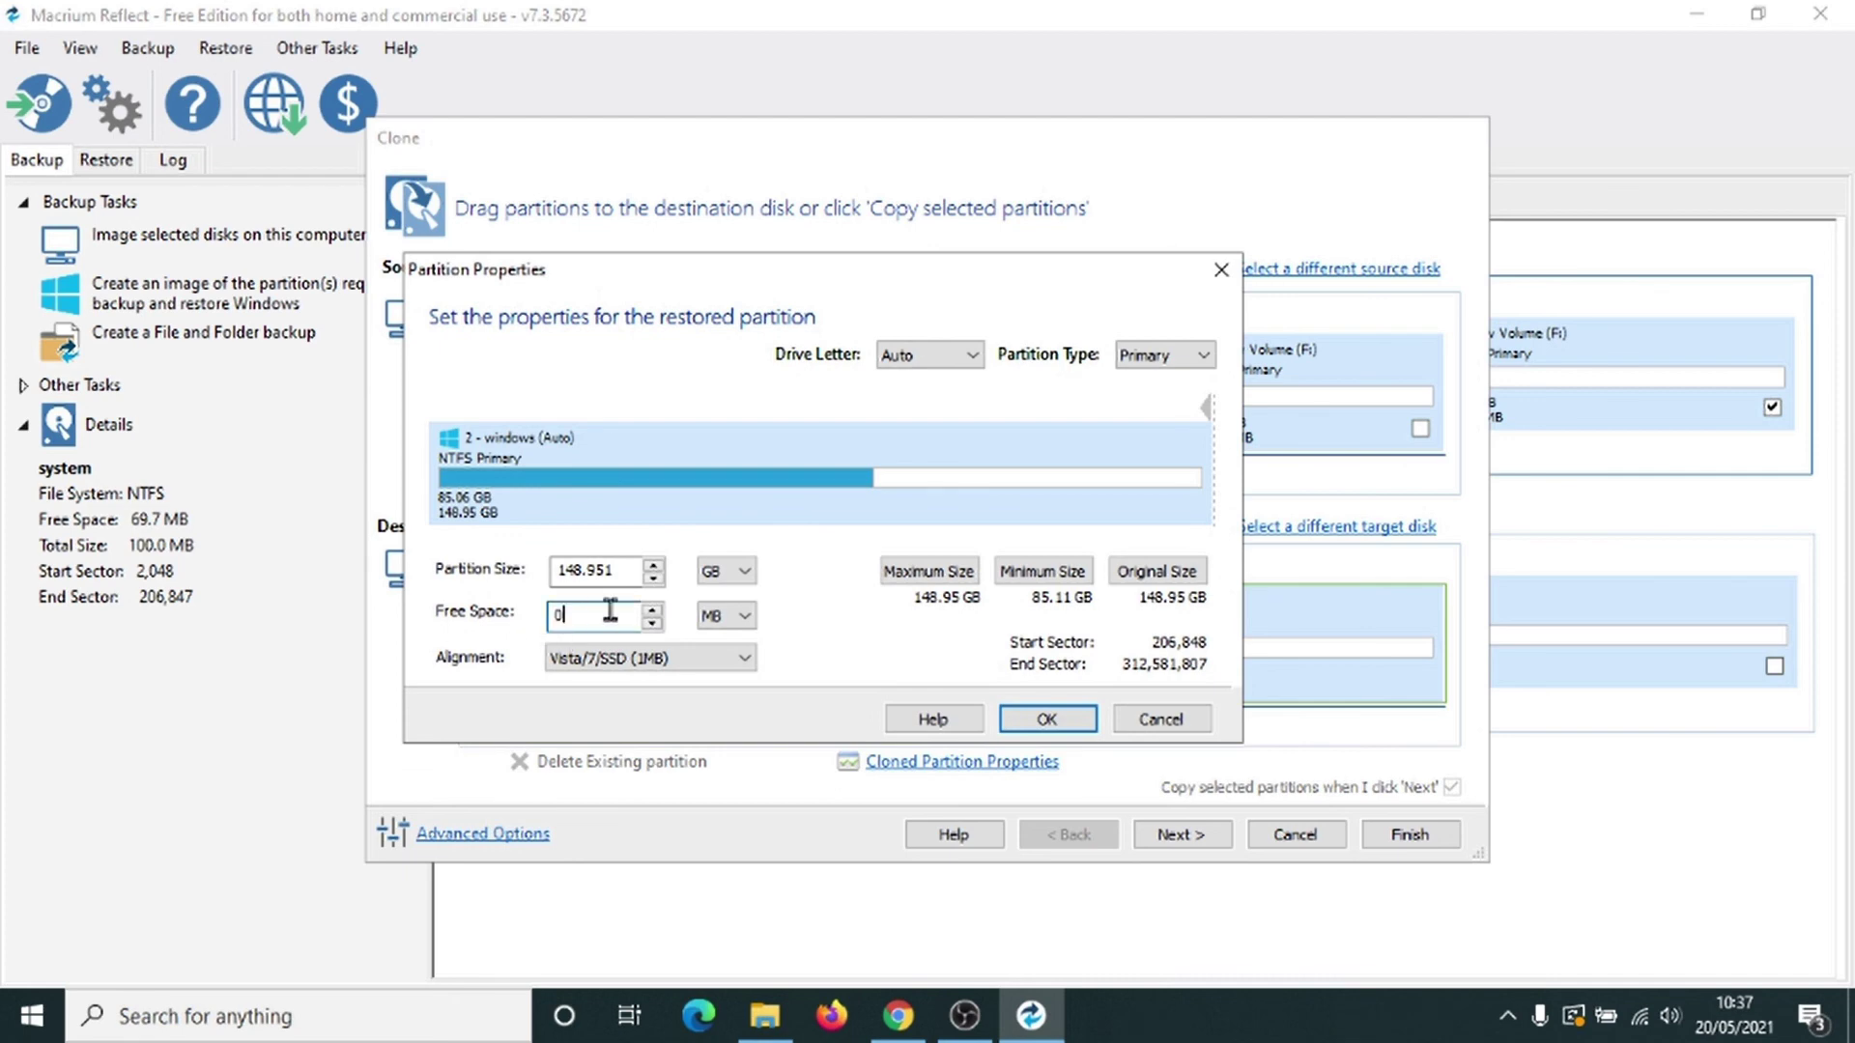
{"action": "type", "text": "12"}
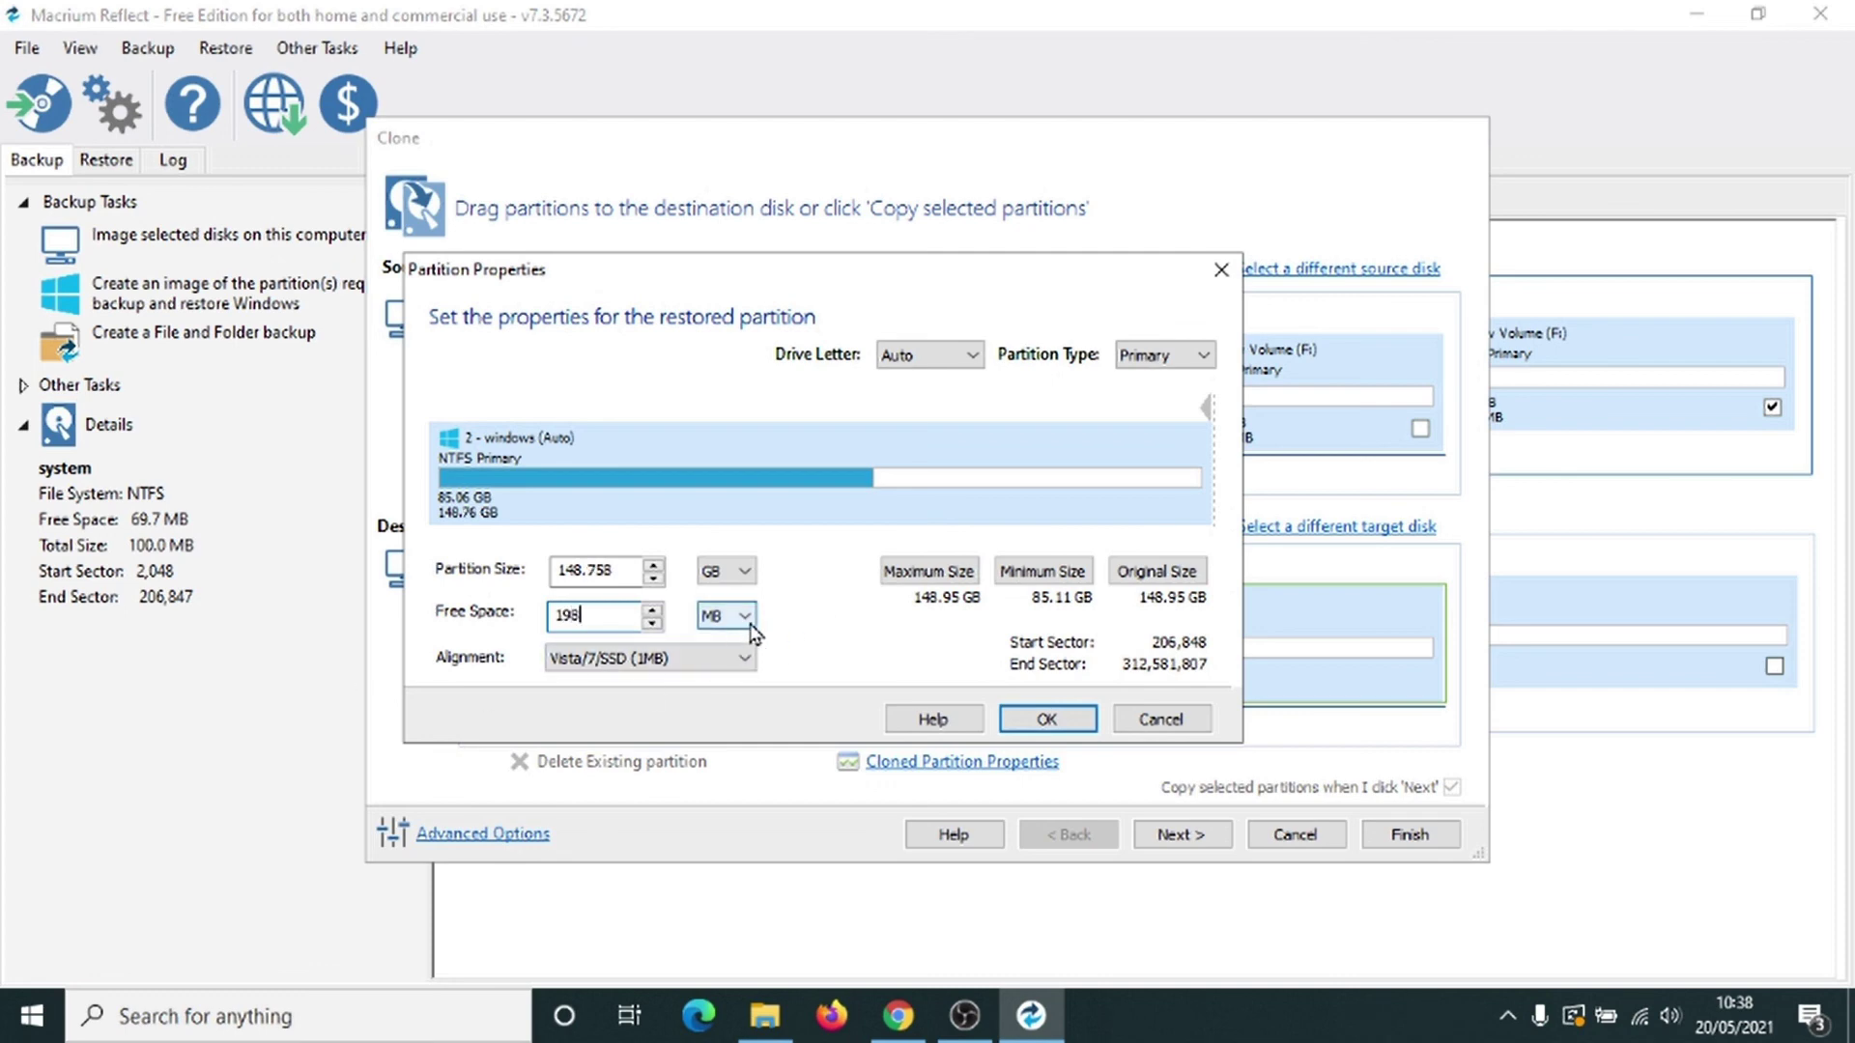
{"action": "left_click", "coordinate": [1051, 720]}
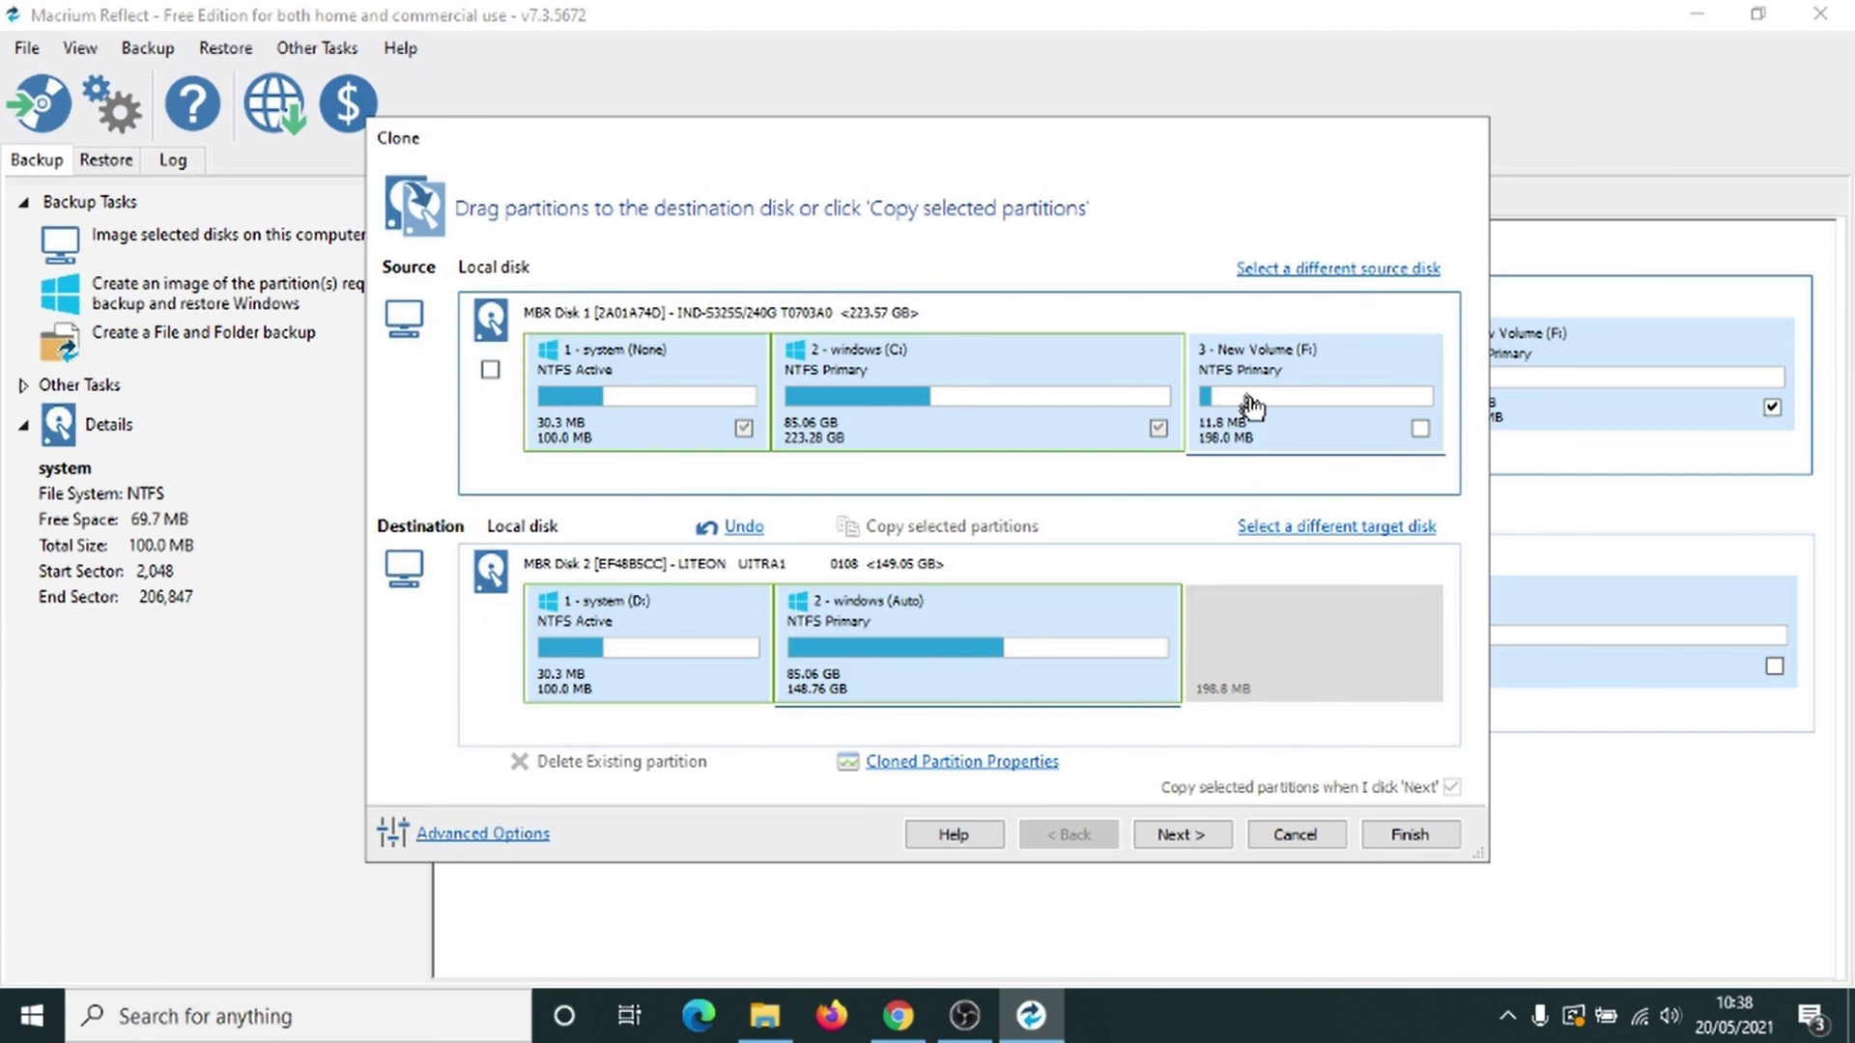
{"action": "left_click_drag", "start_coordinate": [1248, 369], "coordinate": [1263, 651]}
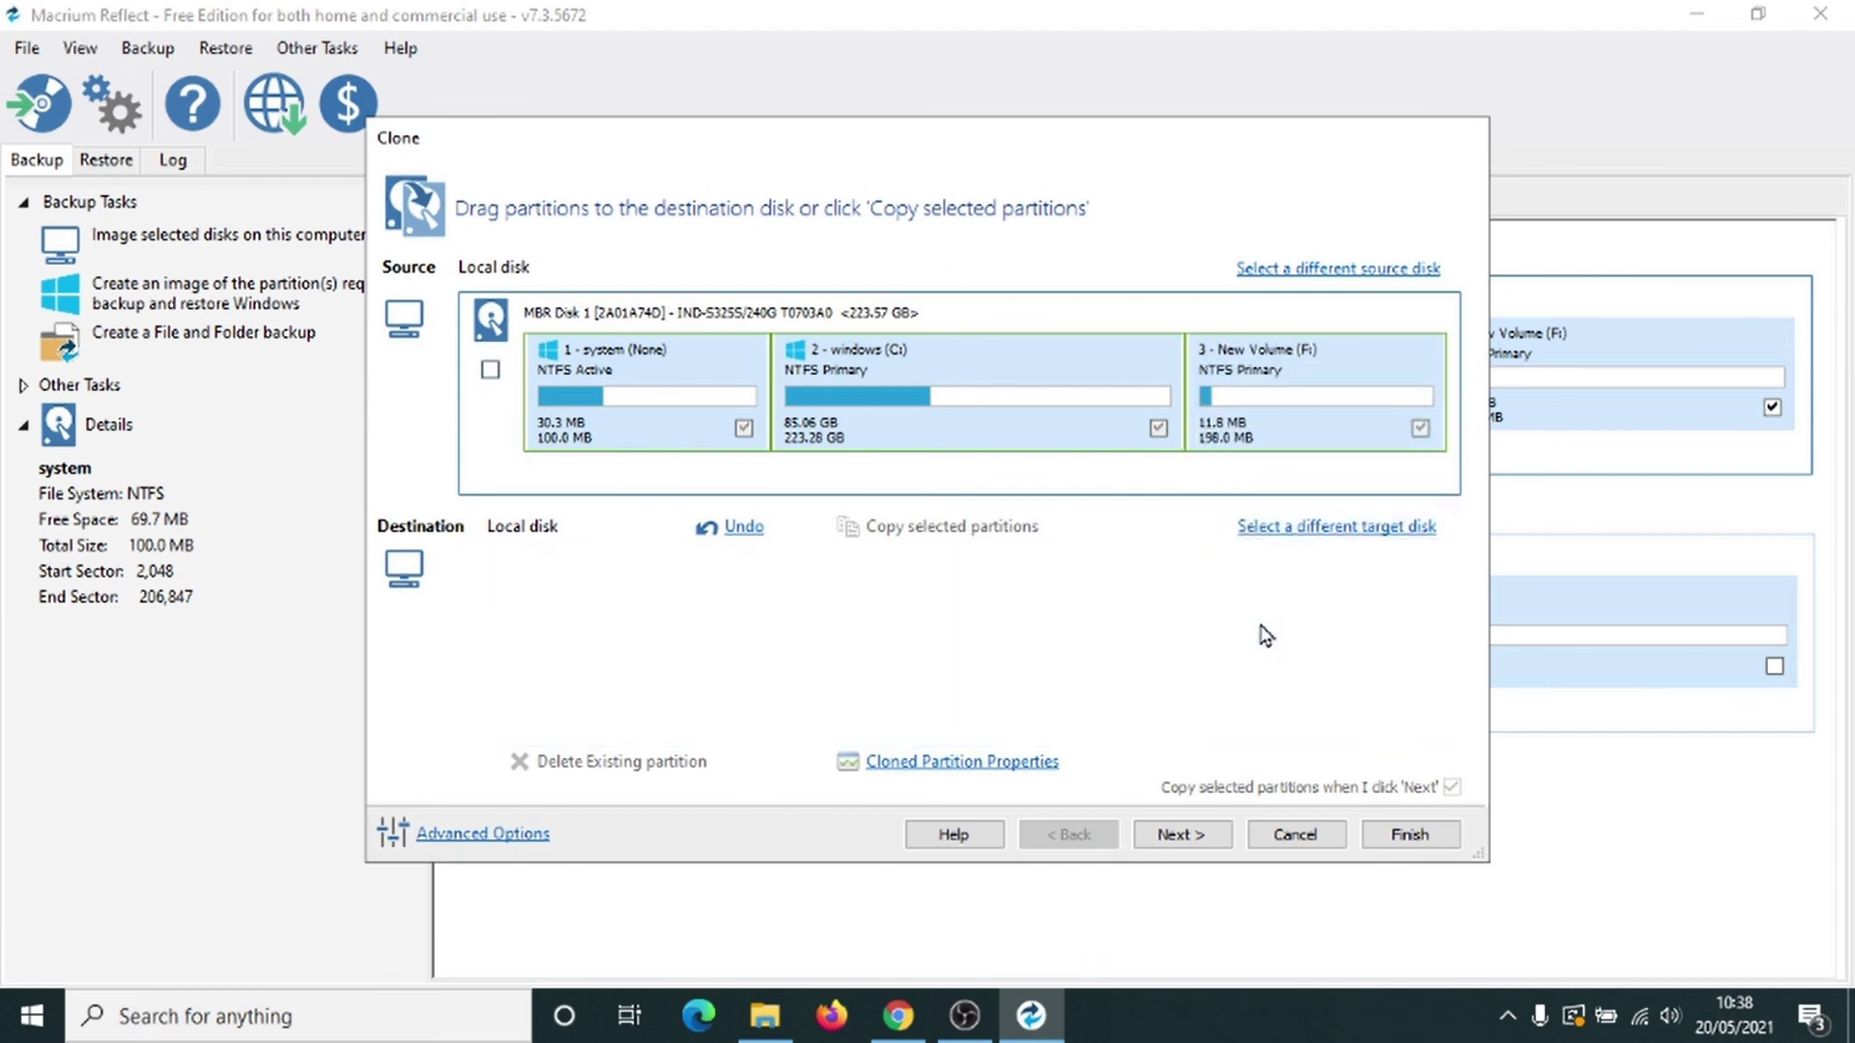